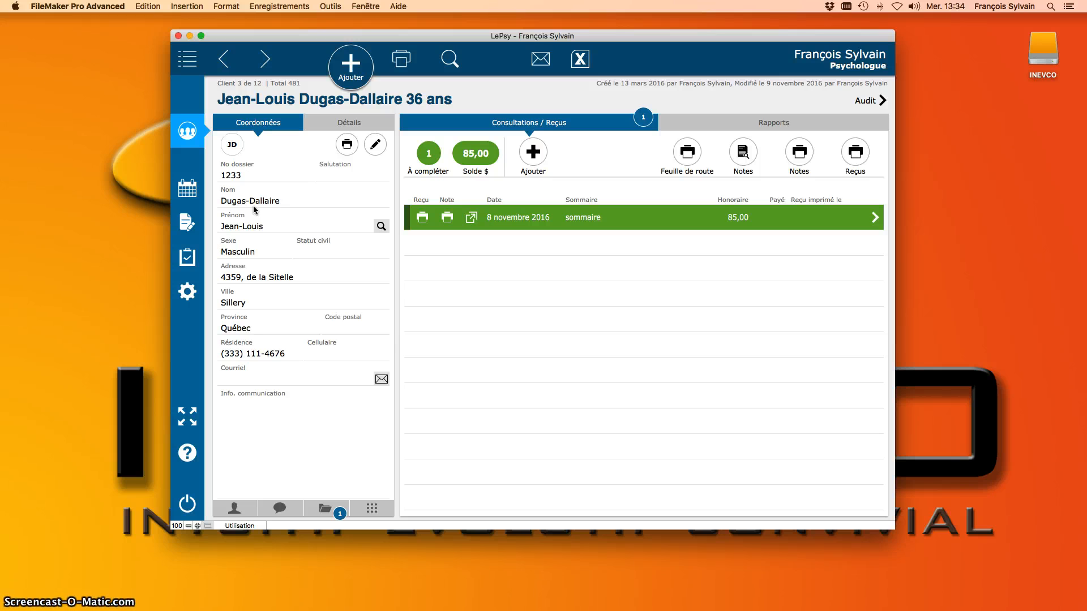
Step: Edit the client's contact details, keeping sex as Masculin, cancel the delete prompt, and save
click(375, 148)
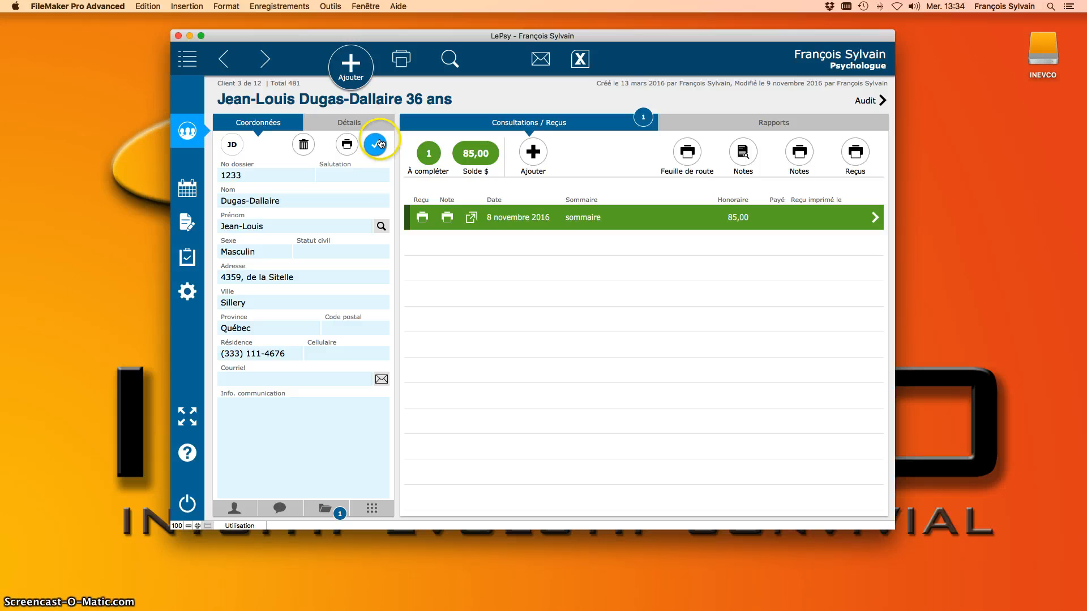
click(267, 253)
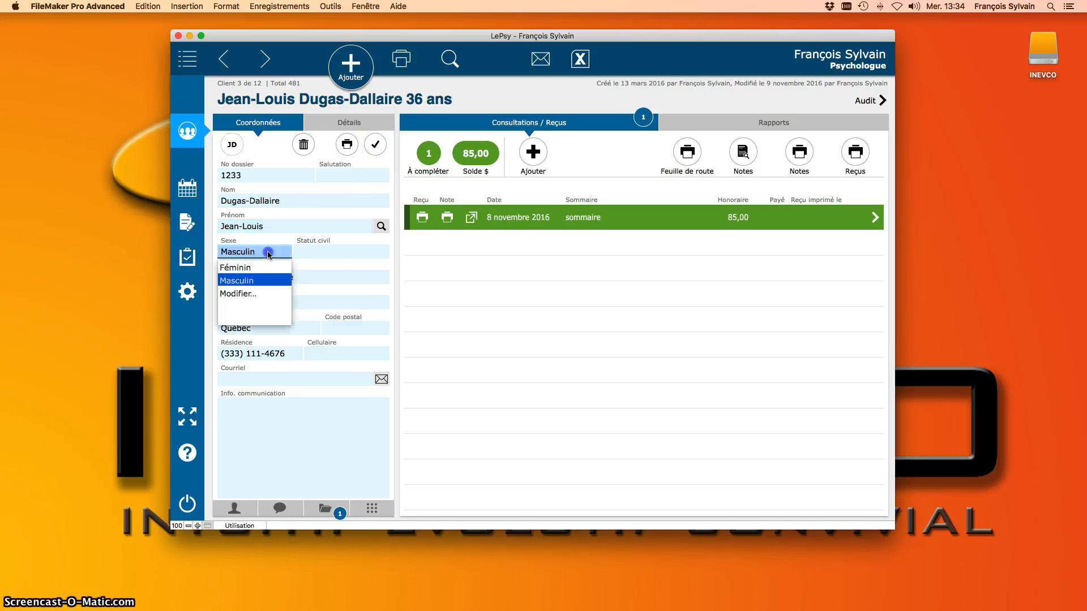
click(268, 252)
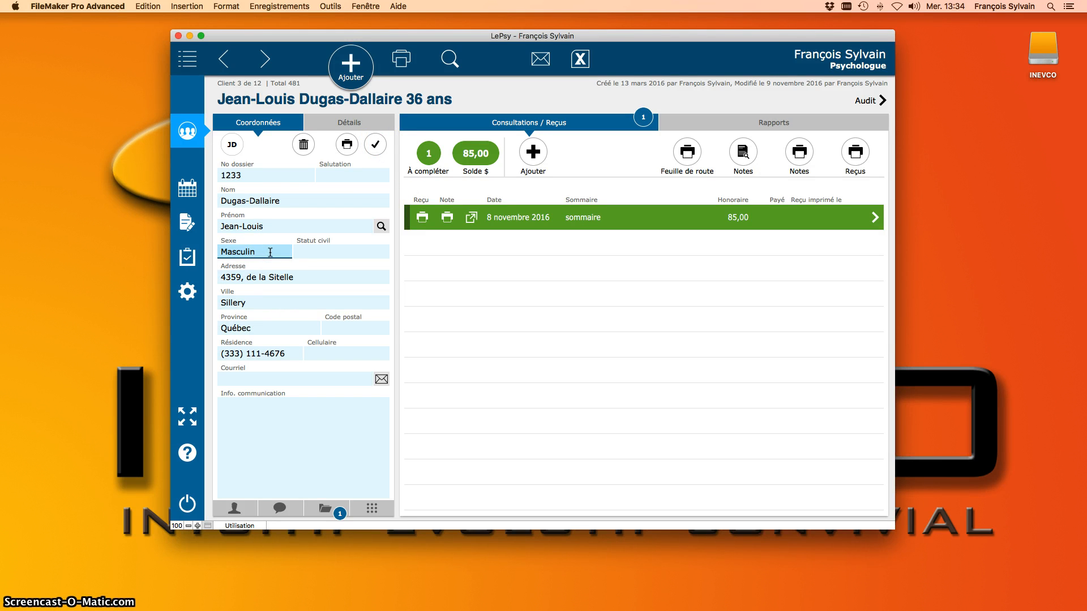
click(305, 149)
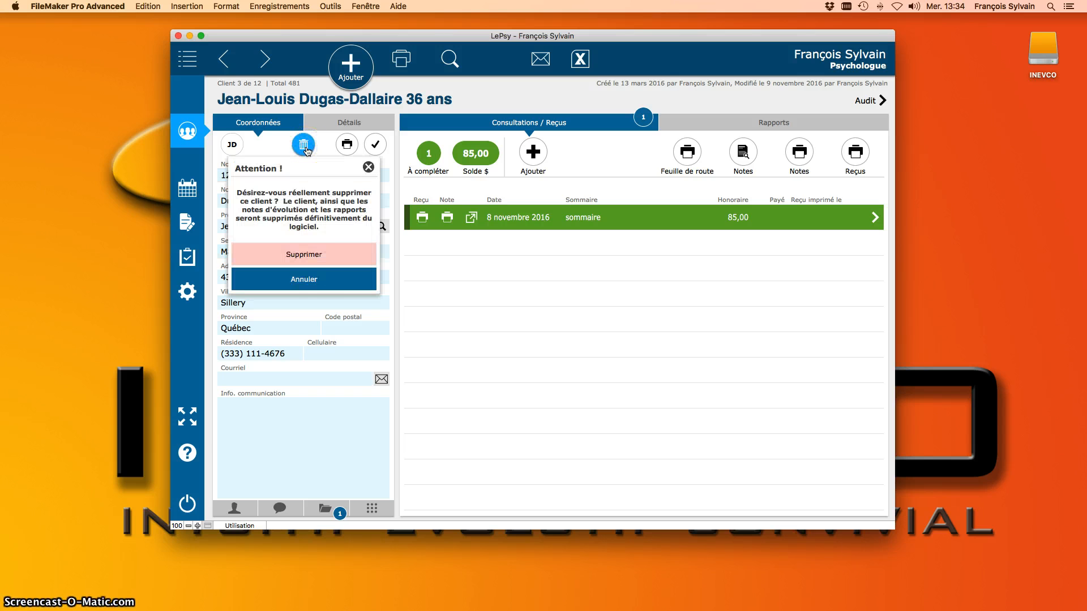
click(316, 280)
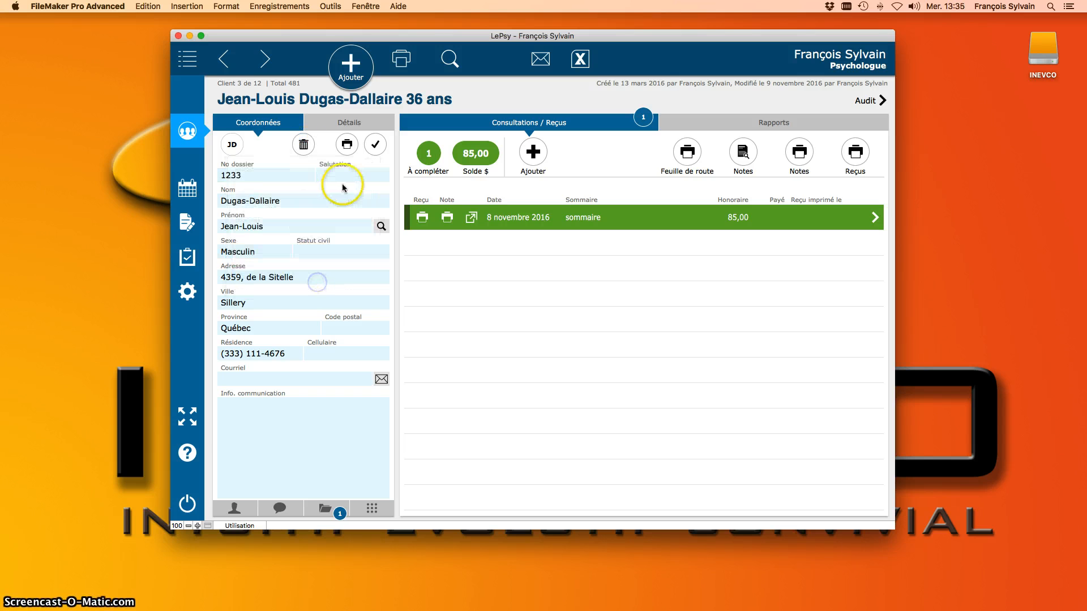
click(375, 144)
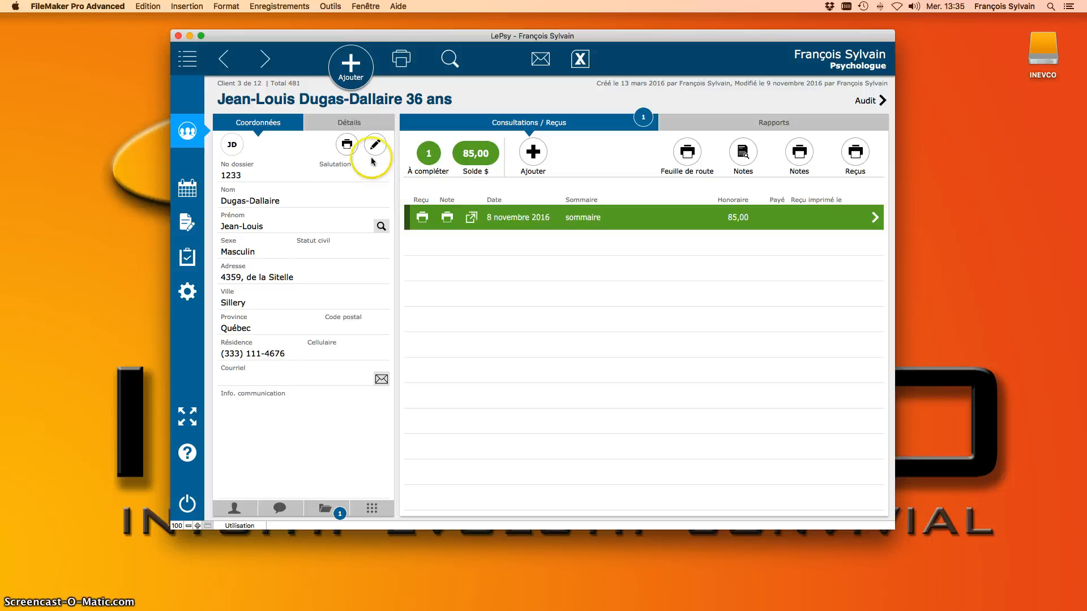
Step: Make the client's Détails section editable and select the tariff field
click(345, 121)
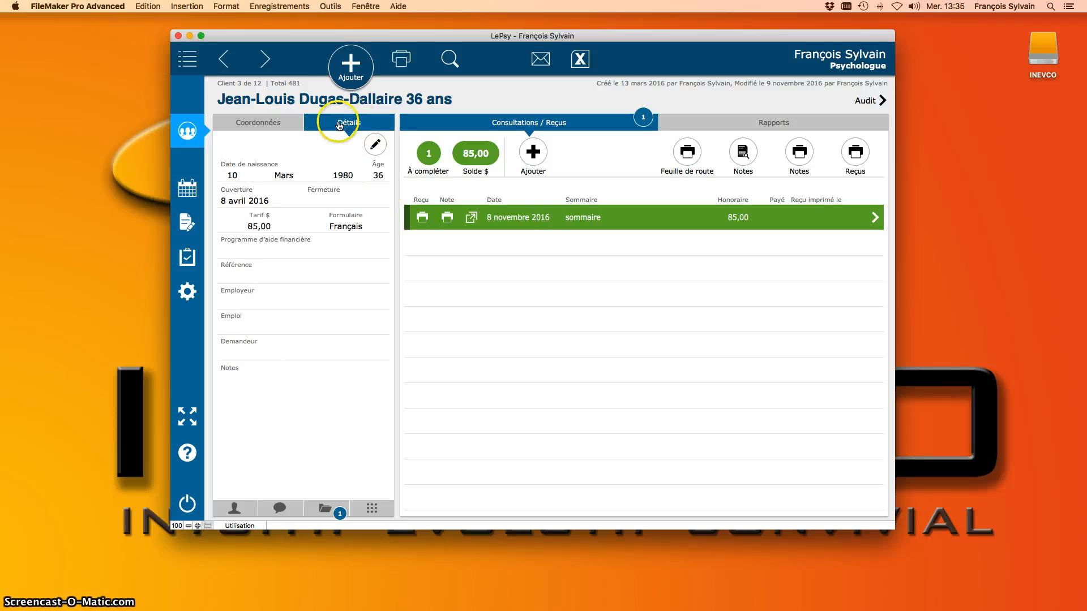
click(374, 144)
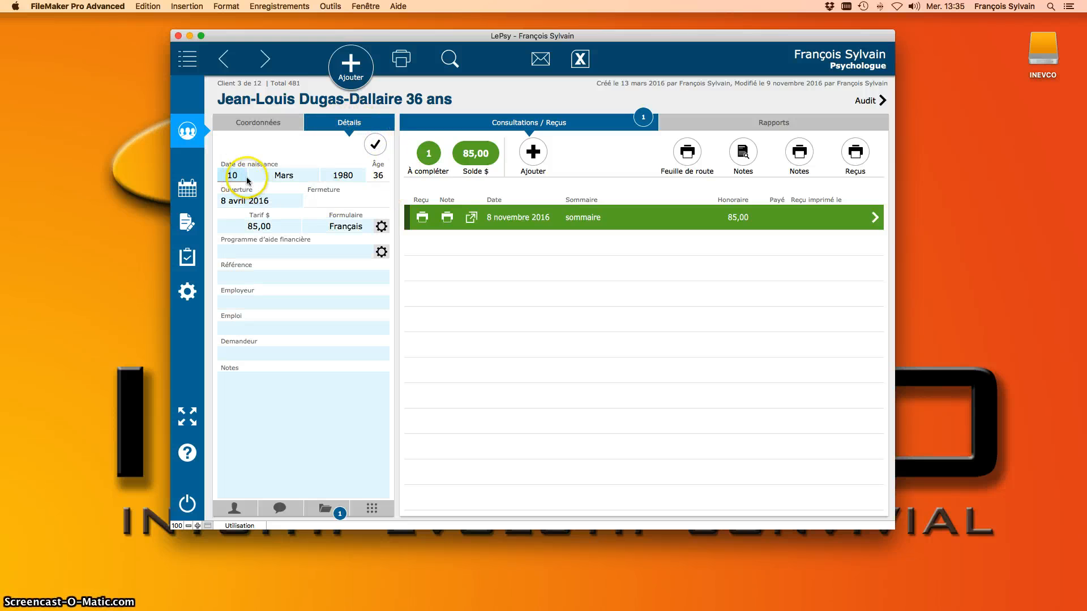
click(266, 225)
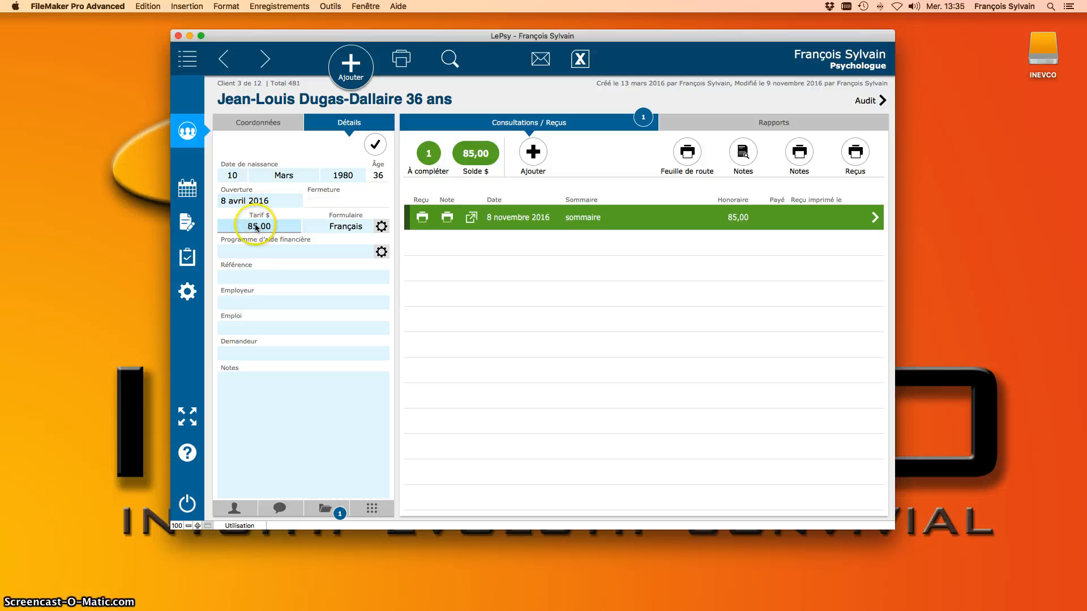
Step: Switch the form language to English and back to Français, then close the form settings
click(346, 226)
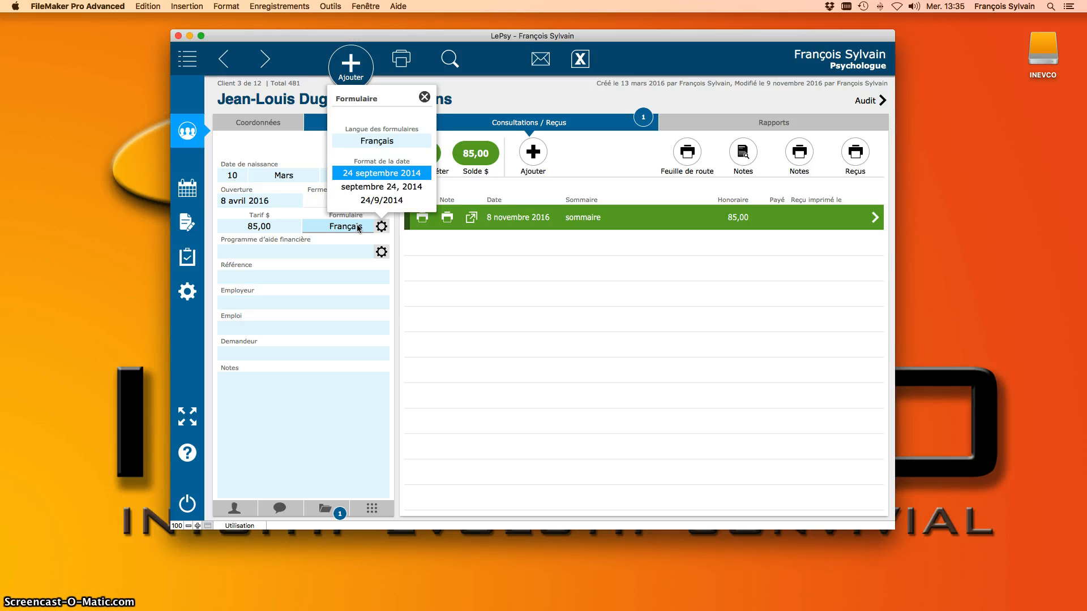
click(374, 141)
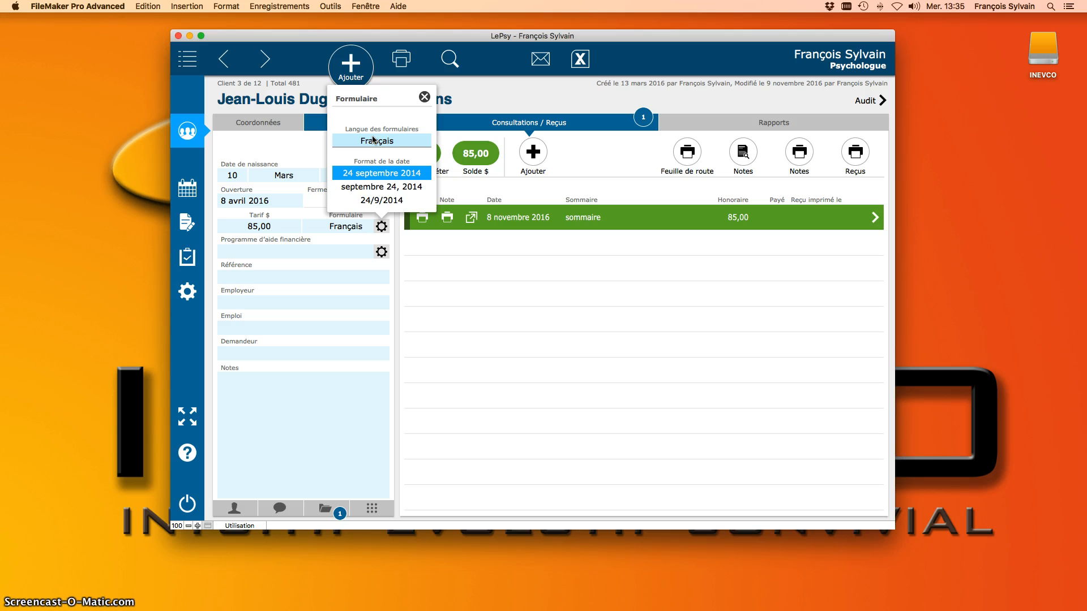
click(387, 141)
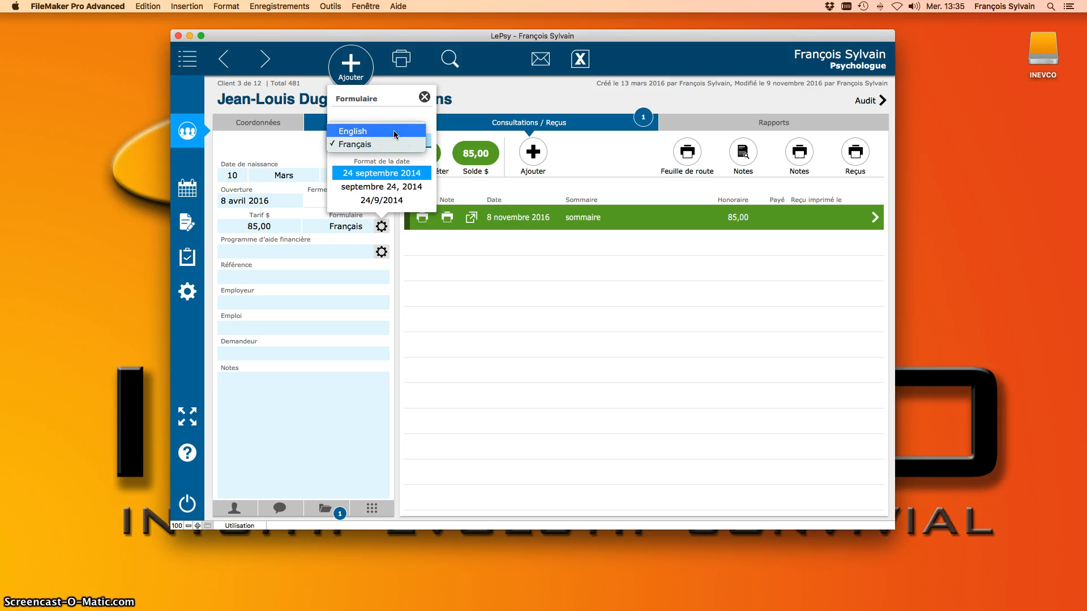
click(395, 133)
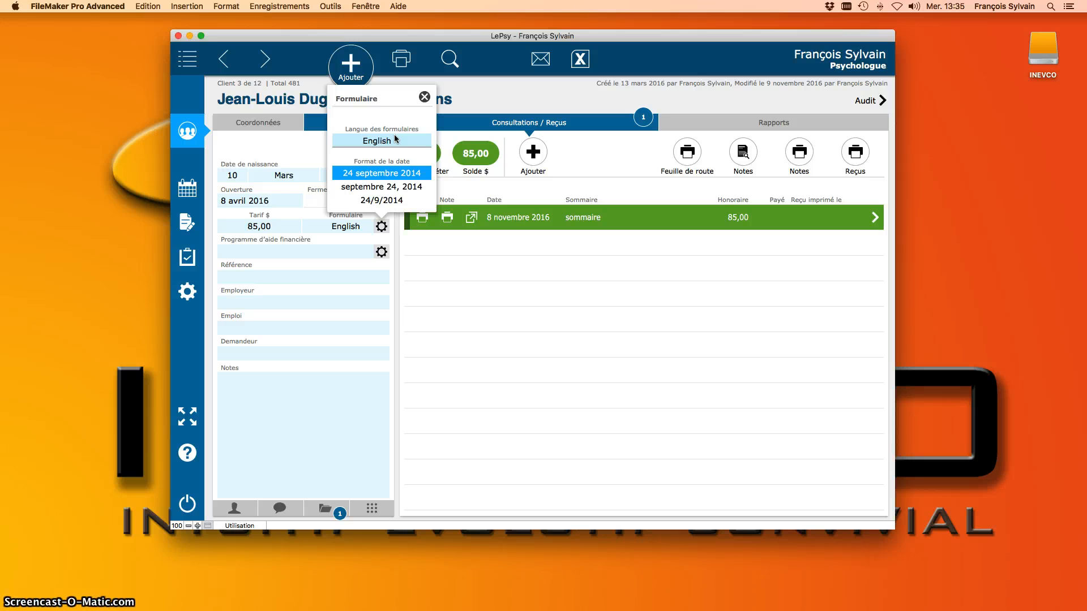
click(394, 136)
click(391, 154)
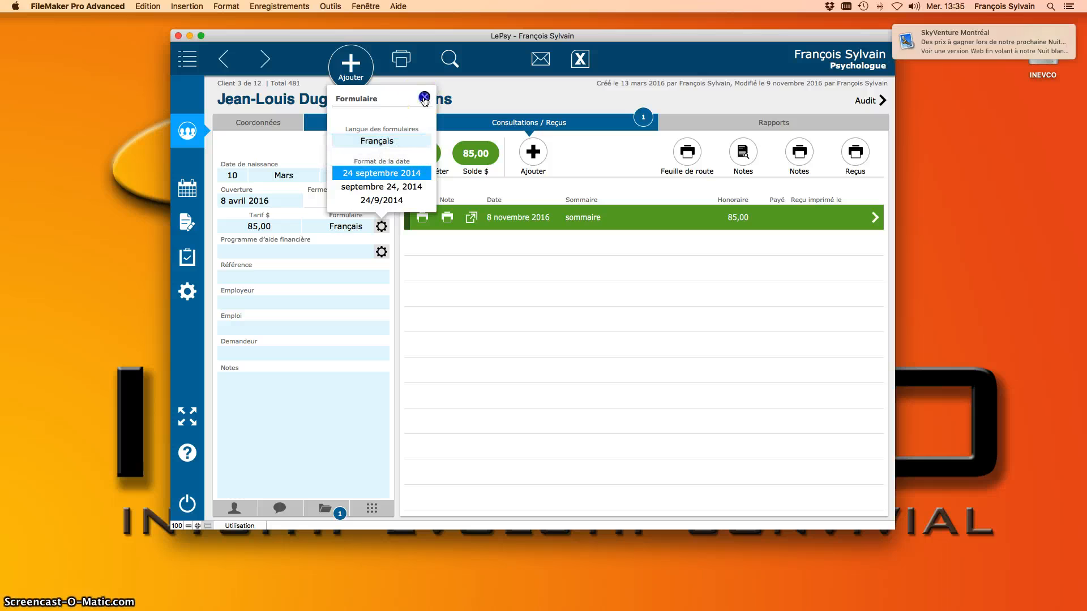
click(425, 99)
Step: Look through the financial aid program settings and third-party payer list, leaving them blank
click(285, 250)
click(283, 236)
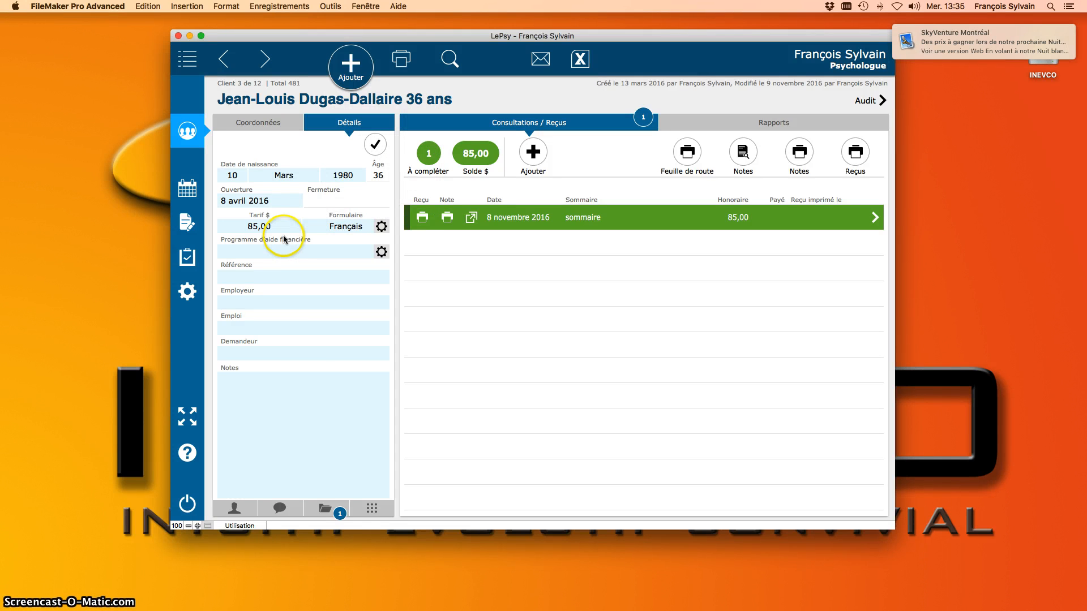
click(251, 253)
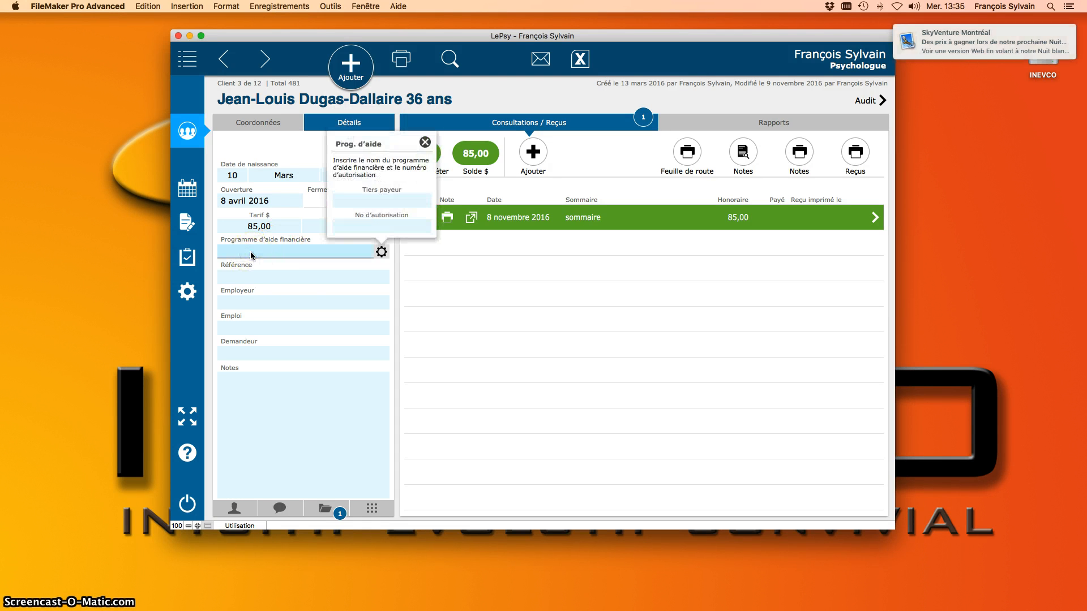
click(287, 226)
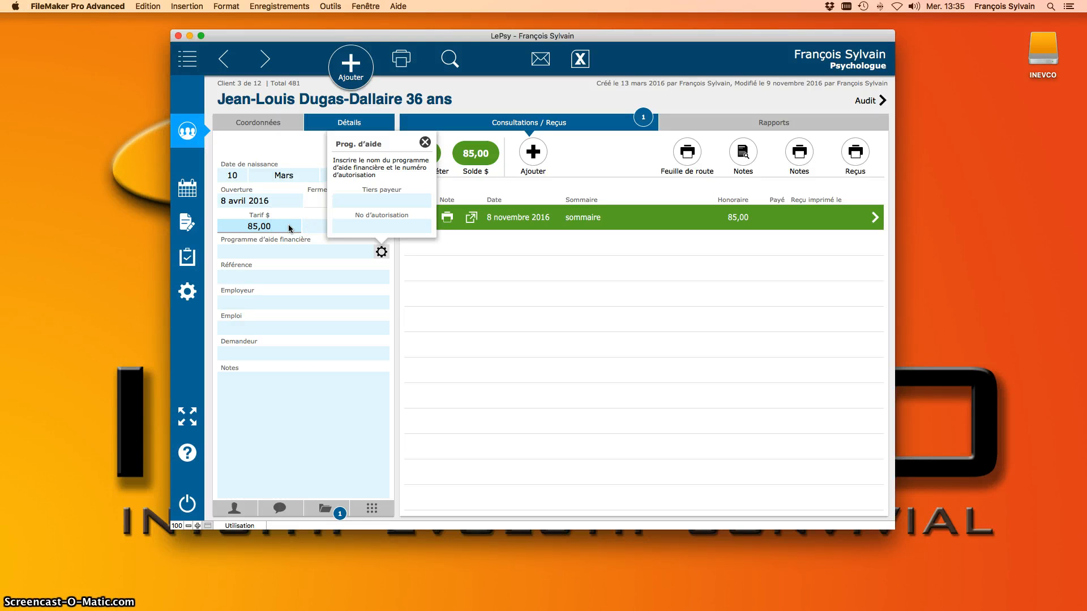
click(410, 204)
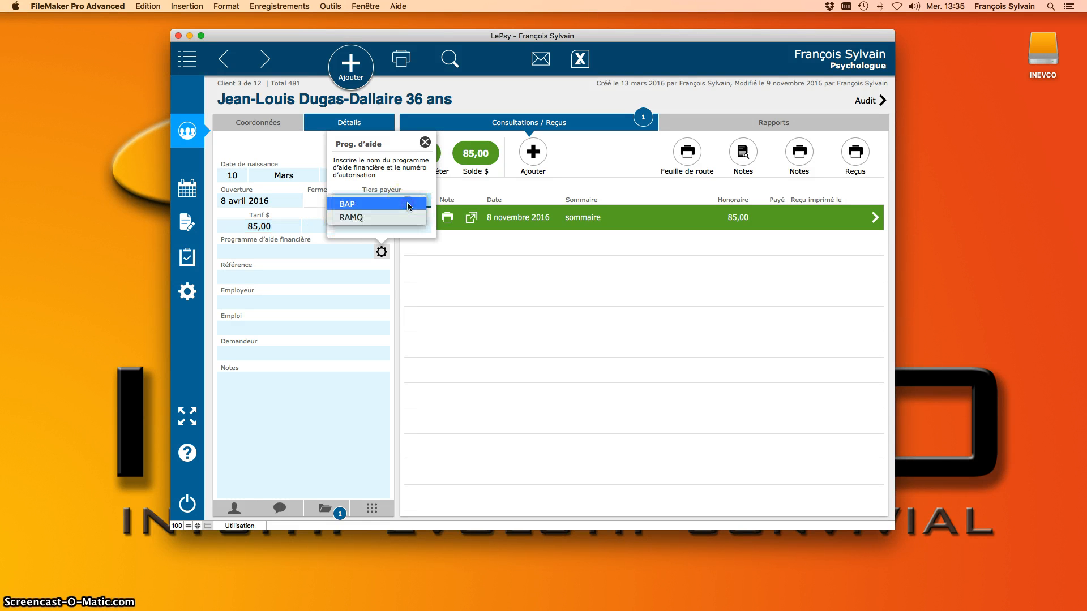
click(261, 143)
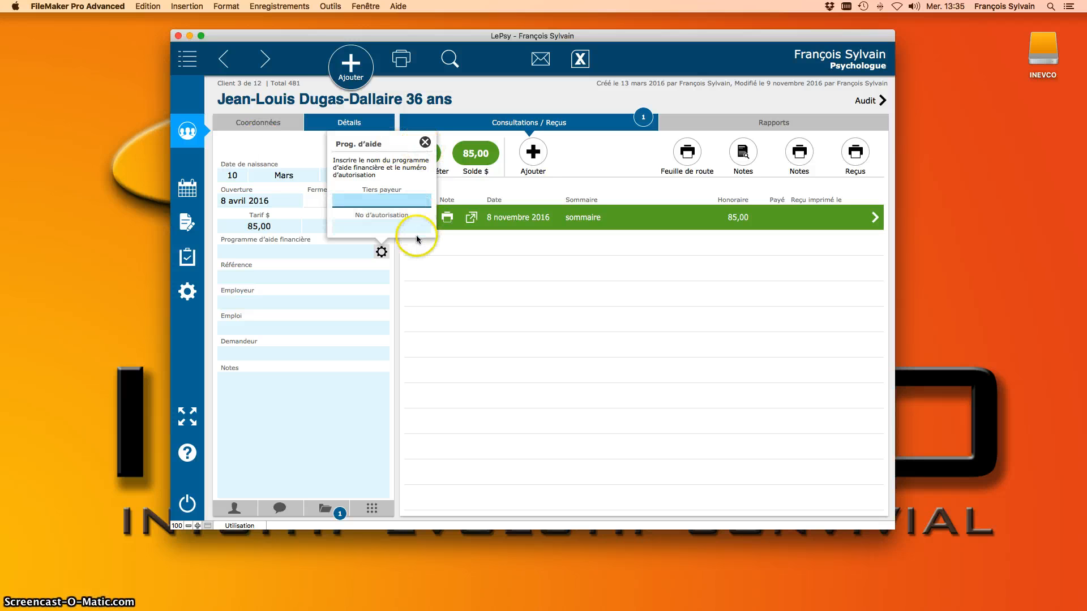
click(416, 224)
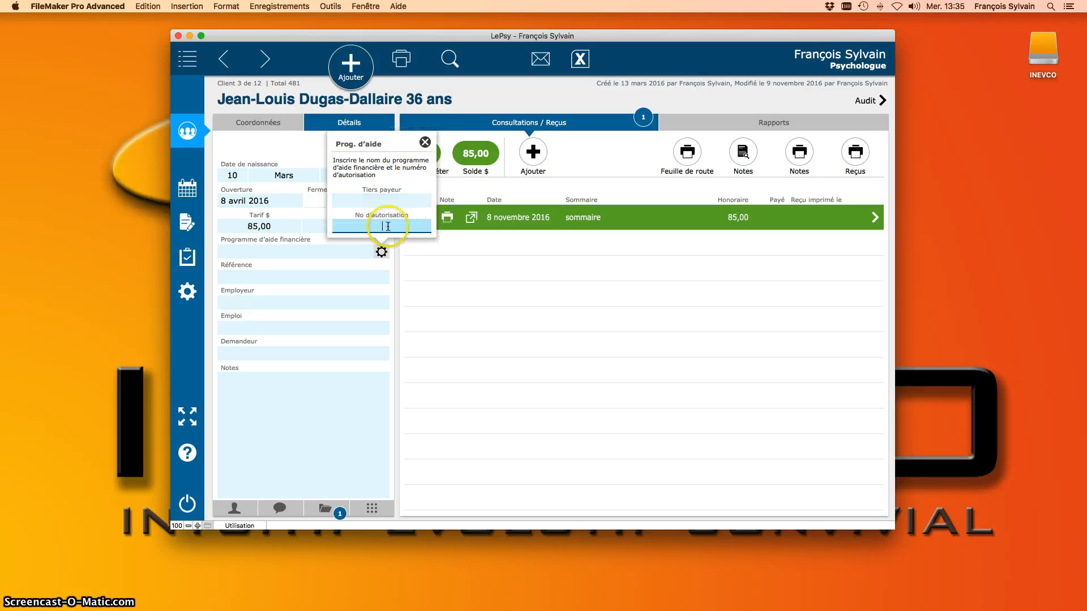
click(425, 143)
Step: Check the referral source list without choosing one, then select the Notes field
click(291, 273)
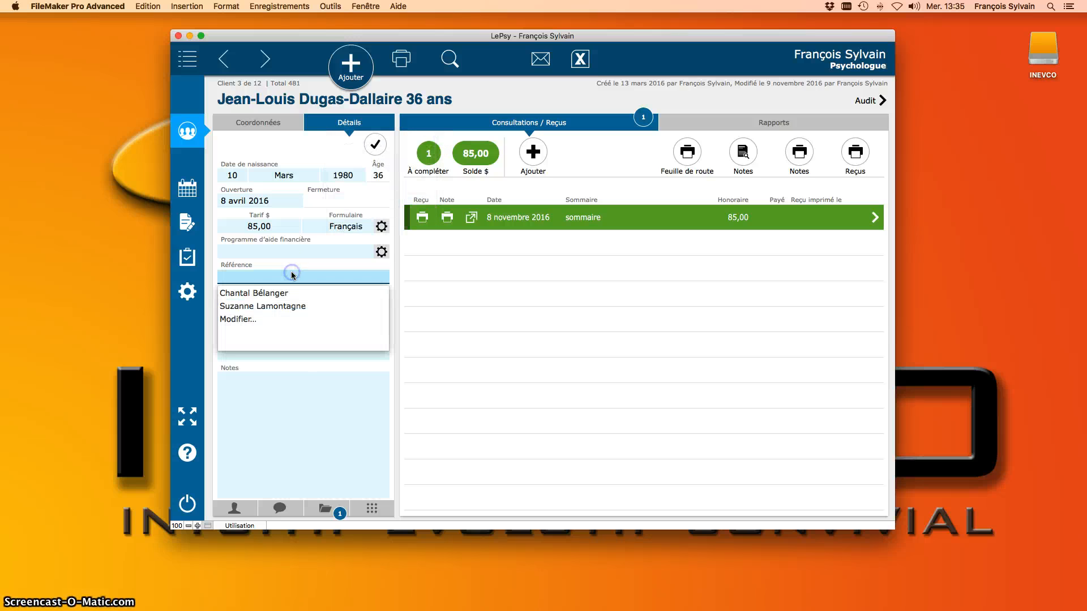
click(298, 264)
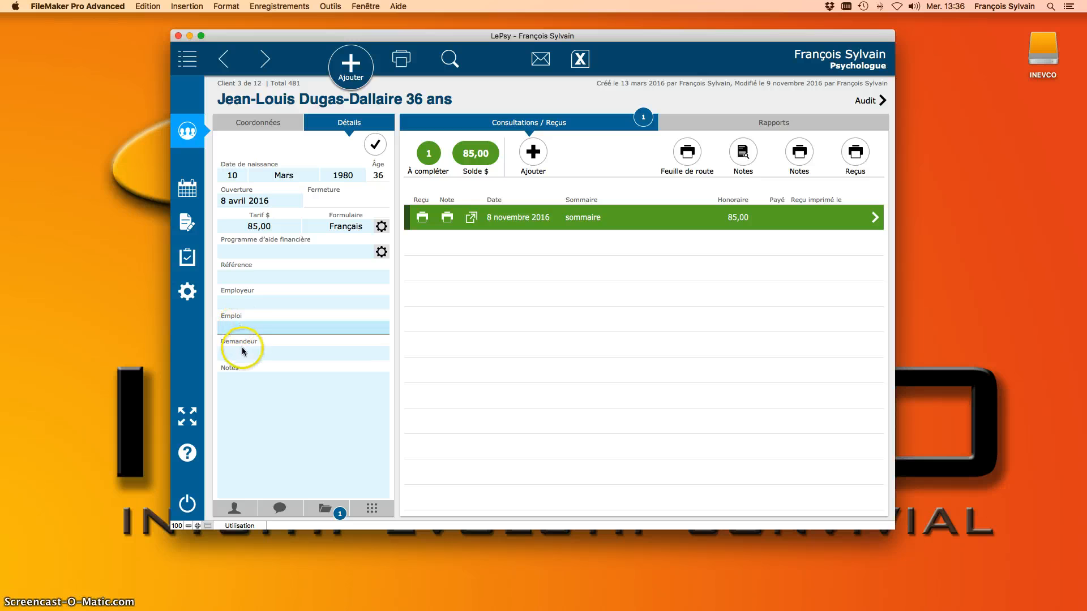
click(287, 409)
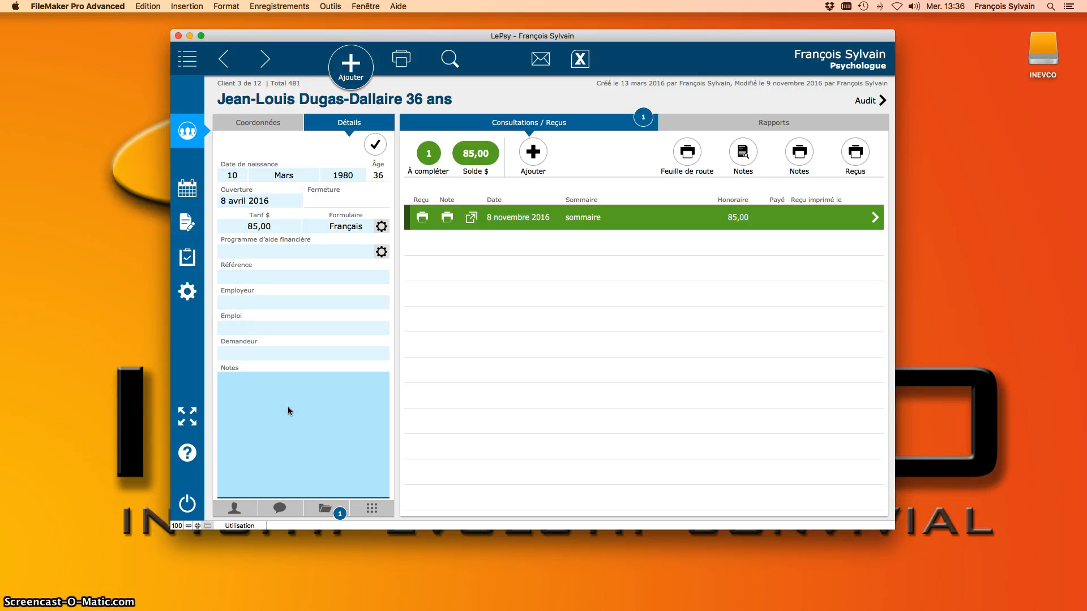
Step: Add a new resource person with the relationship Père
click(234, 507)
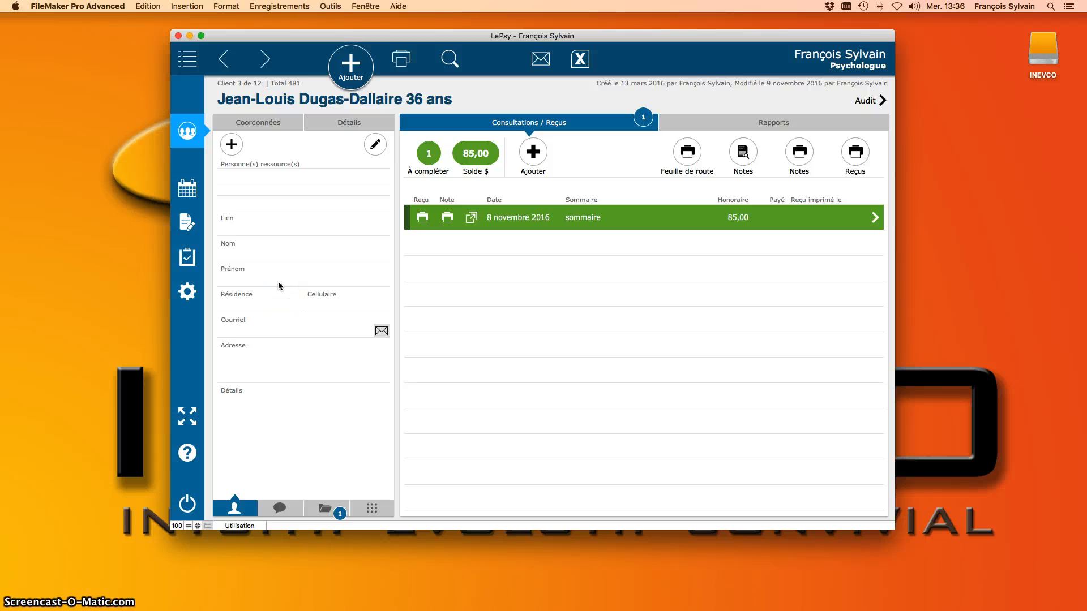
click(232, 145)
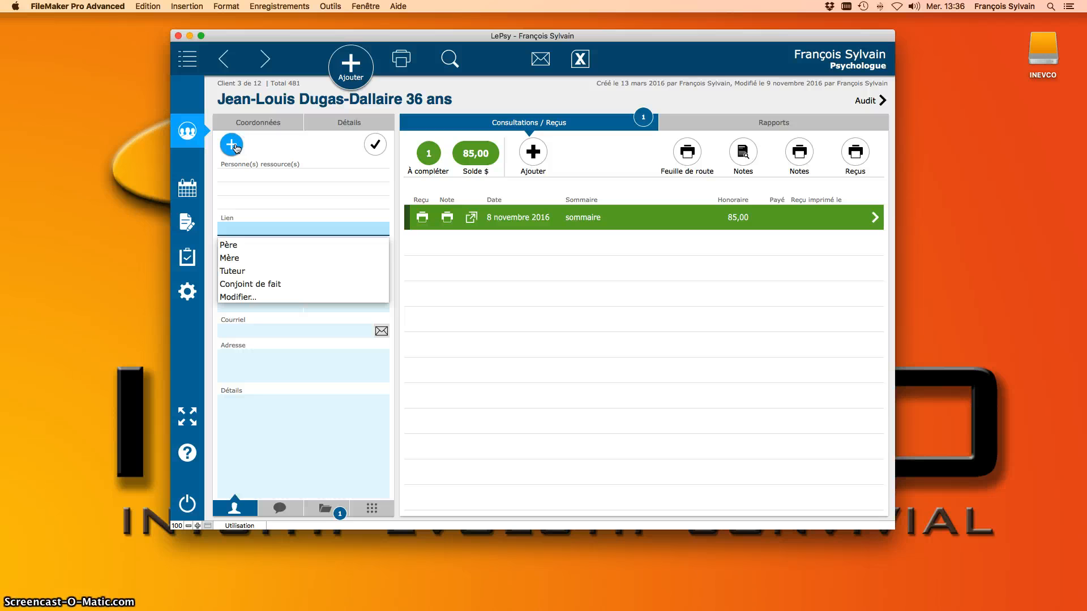
key(Down)
key(Down)
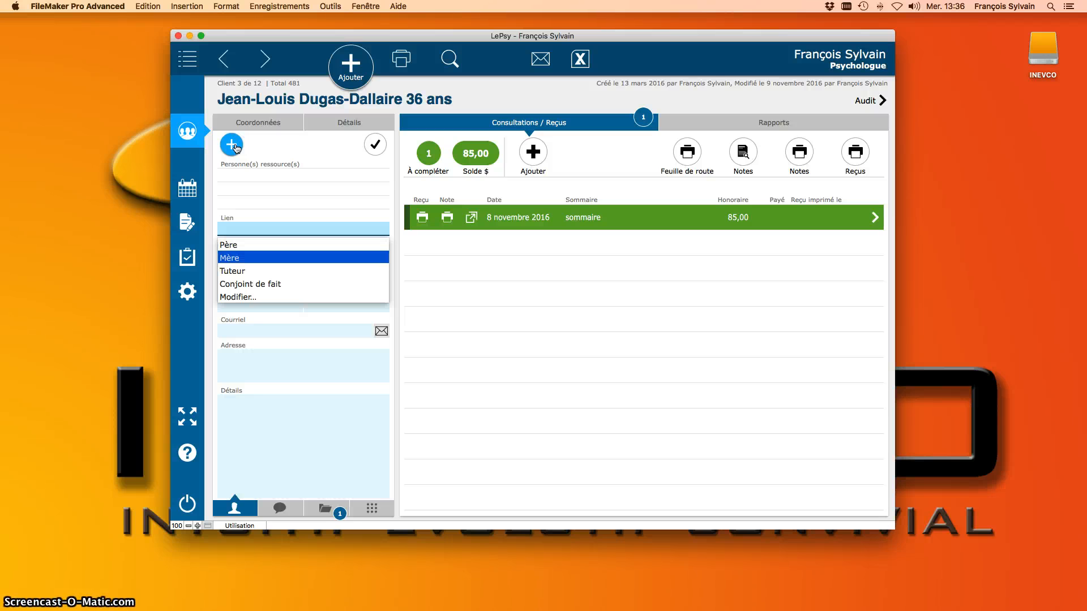
key(Up)
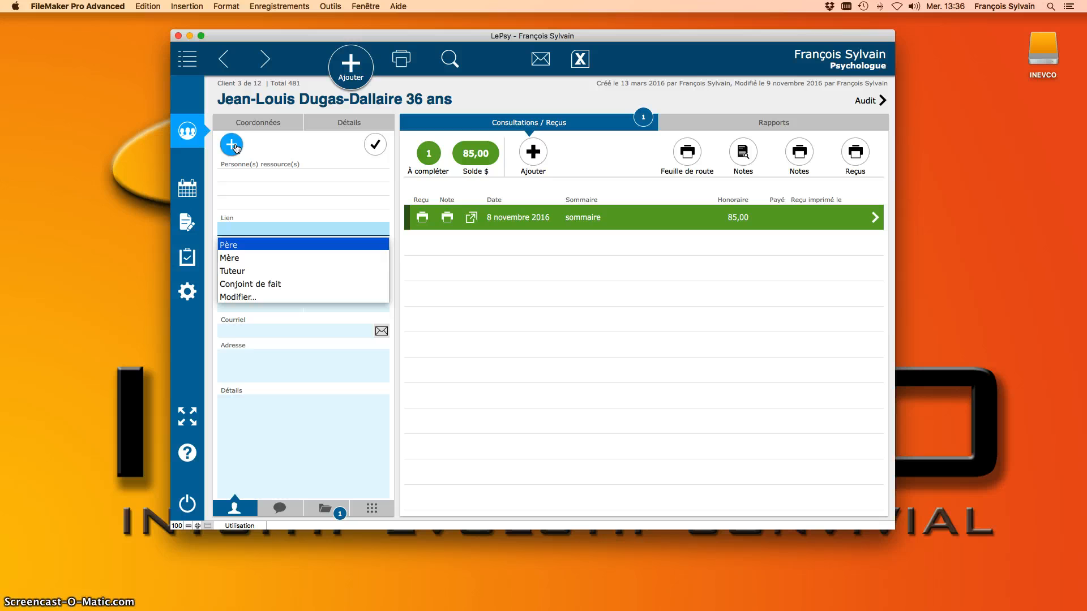
key(Return)
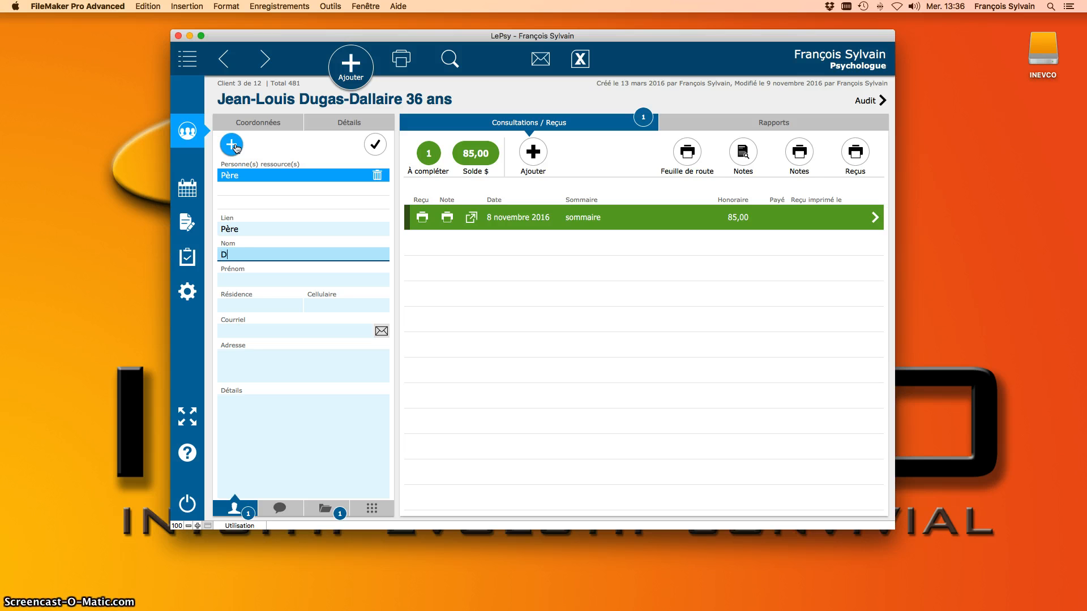
Step: Enter the father's first name and home phone number, leaving cell and e-mail empty
key(Tab)
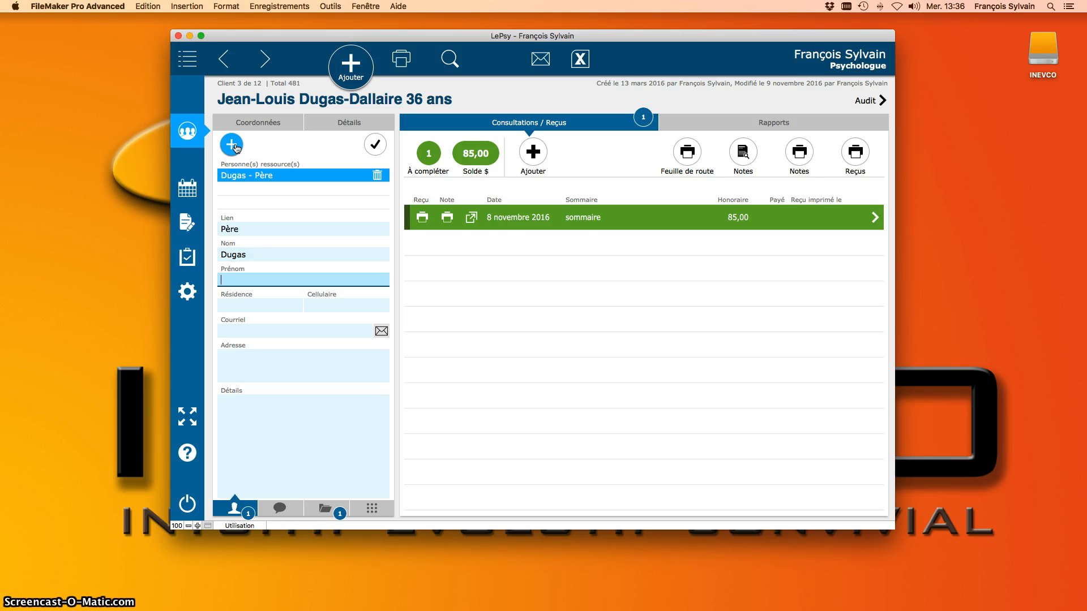
text(Yvon)
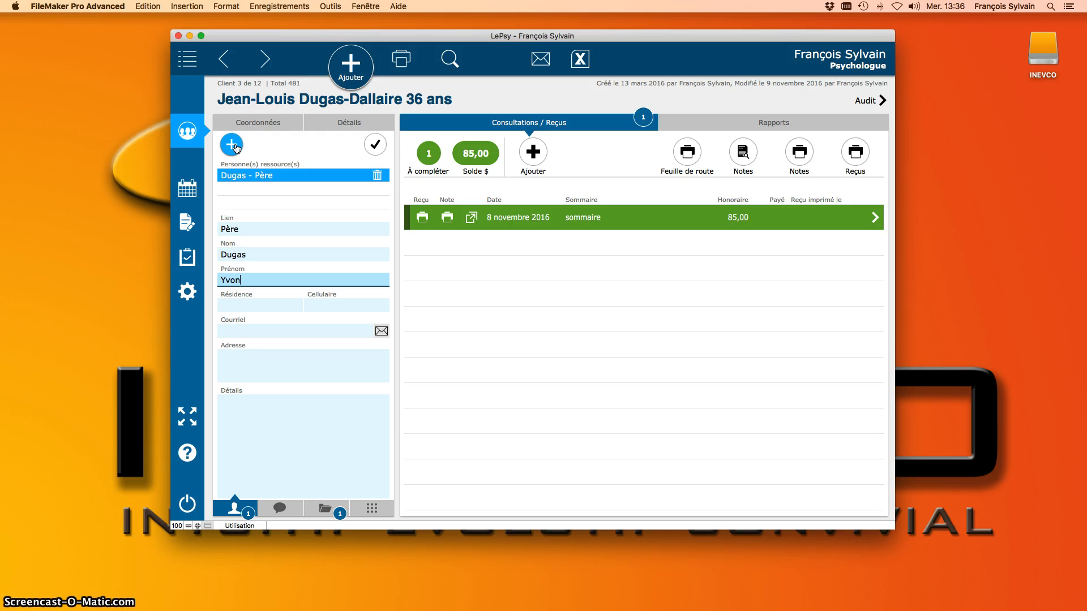
key(Tab)
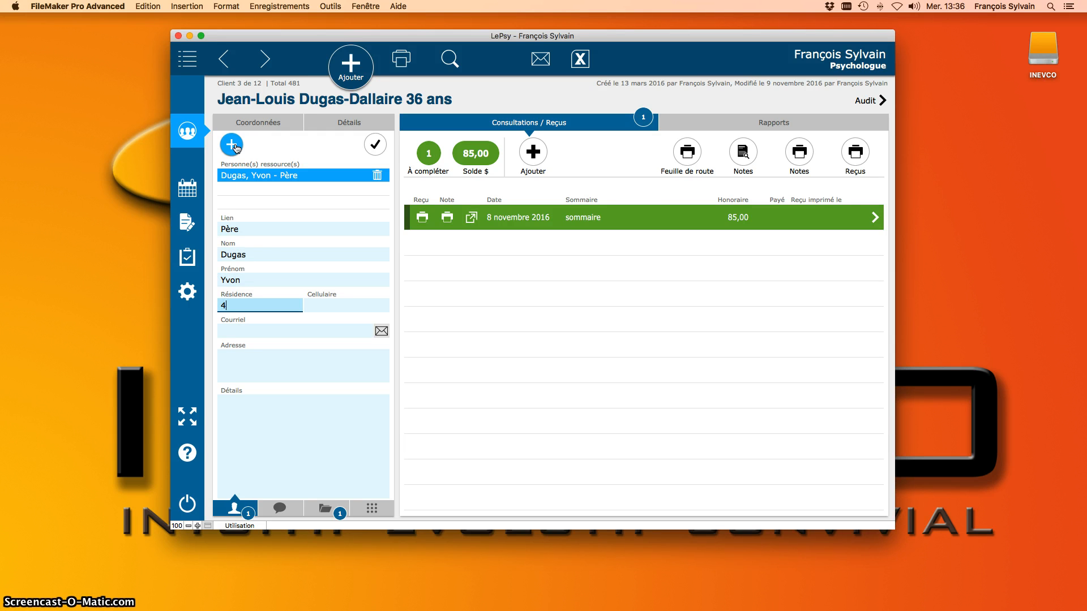
text(4185551212)
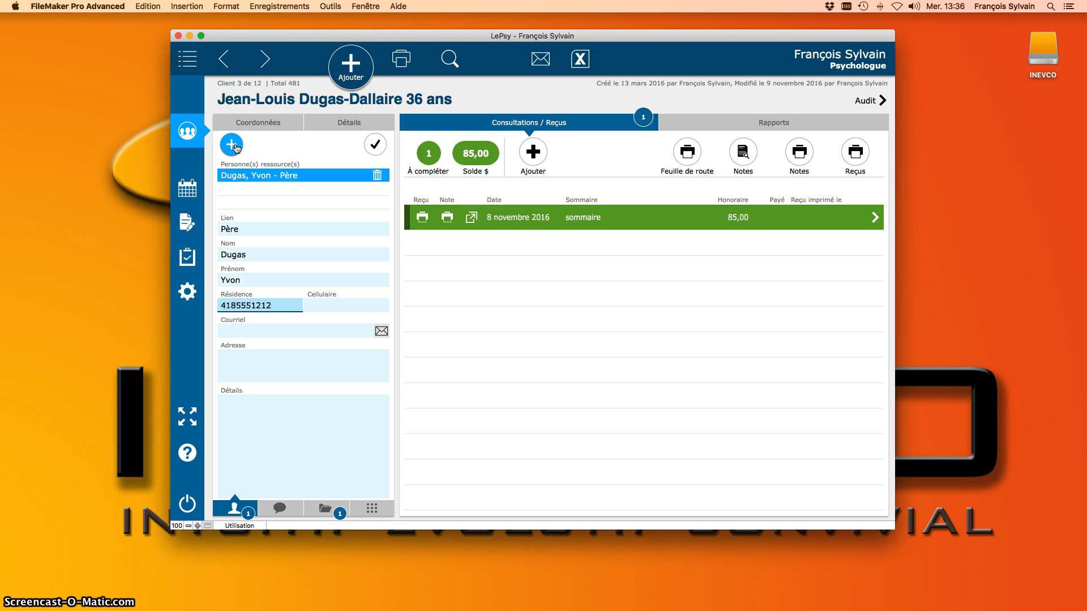
key(Tab)
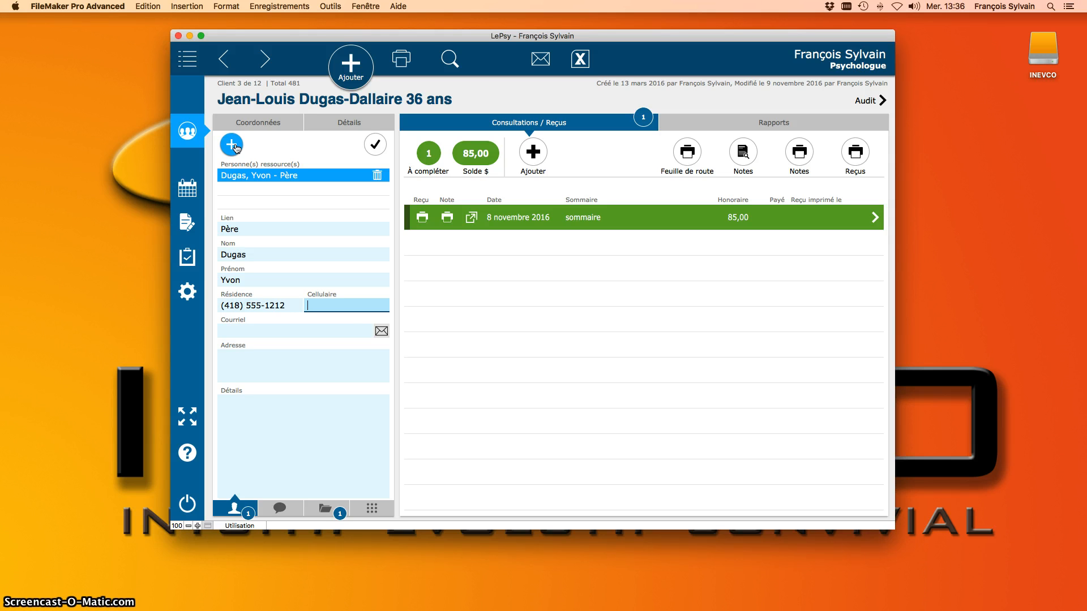
key(Tab)
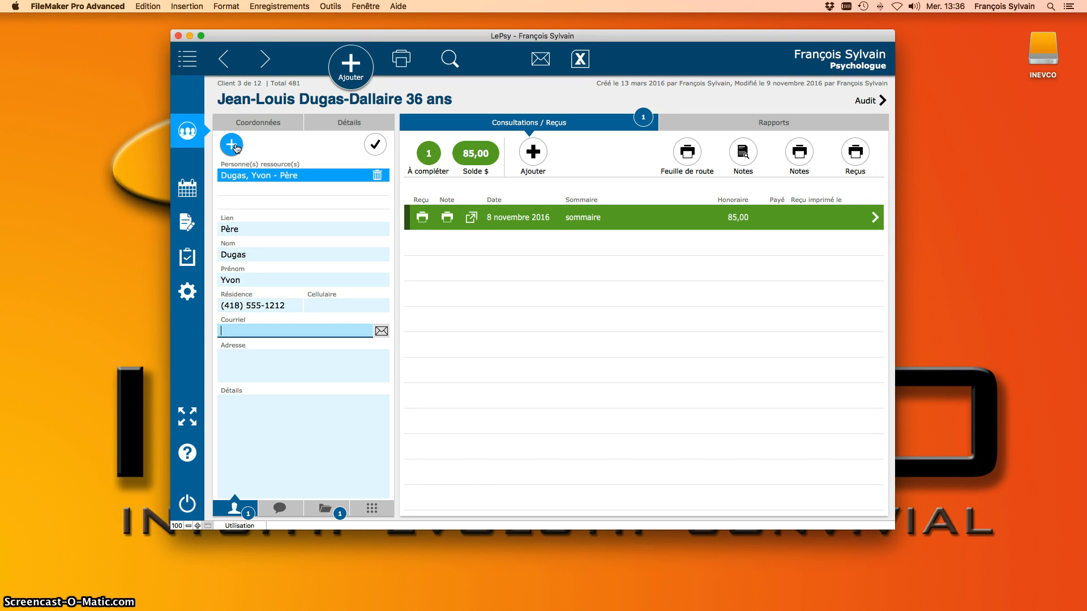
key(Tab)
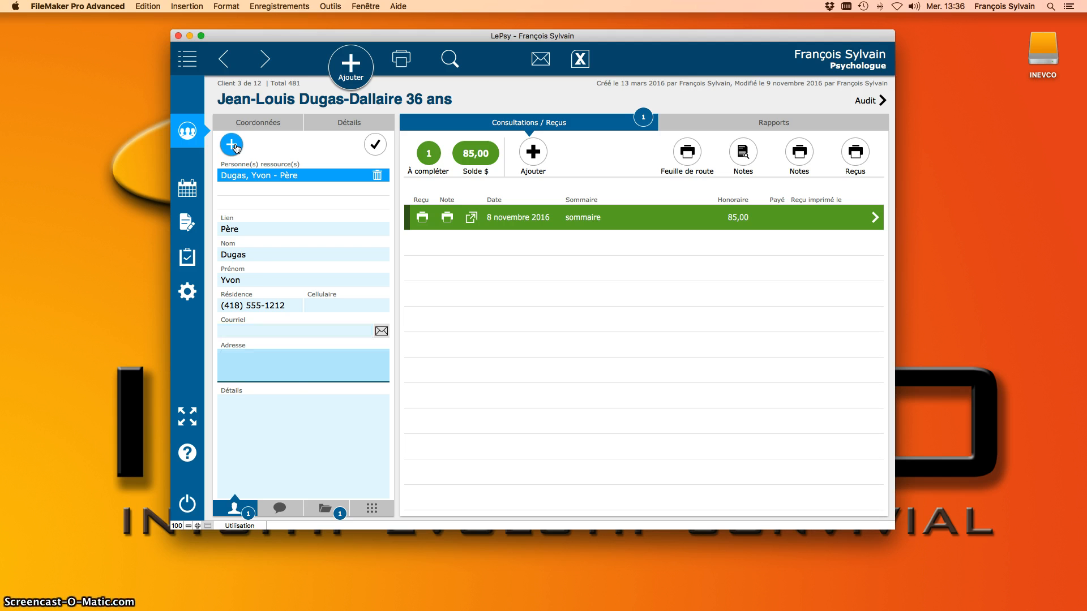
Step: Add a second resource person with relationship Mère and save it
click(298, 441)
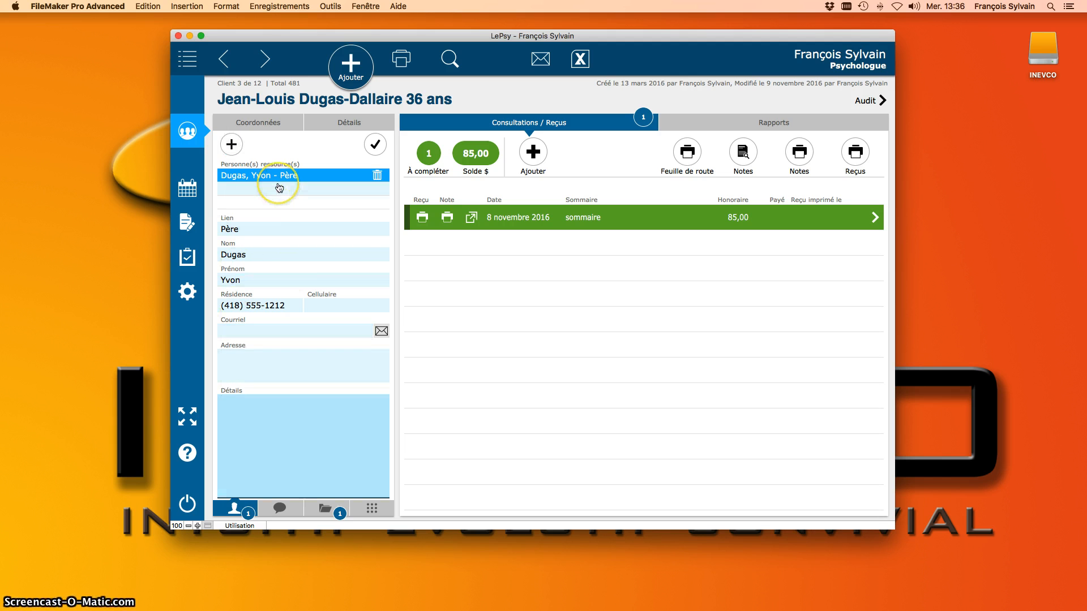
click(230, 145)
key(Down)
key(Down)
key(Return)
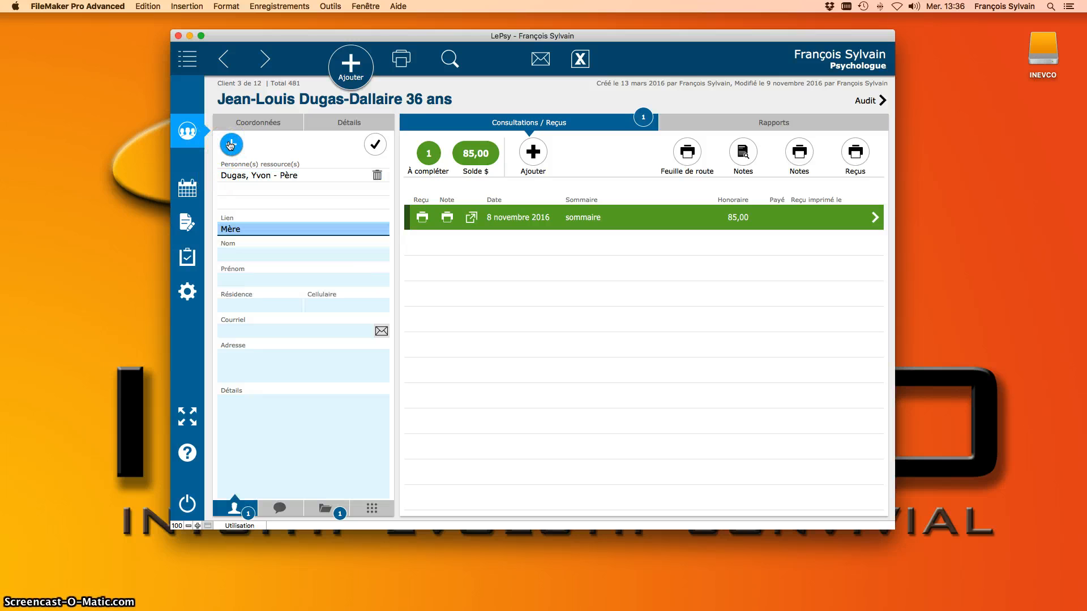
key(Tab)
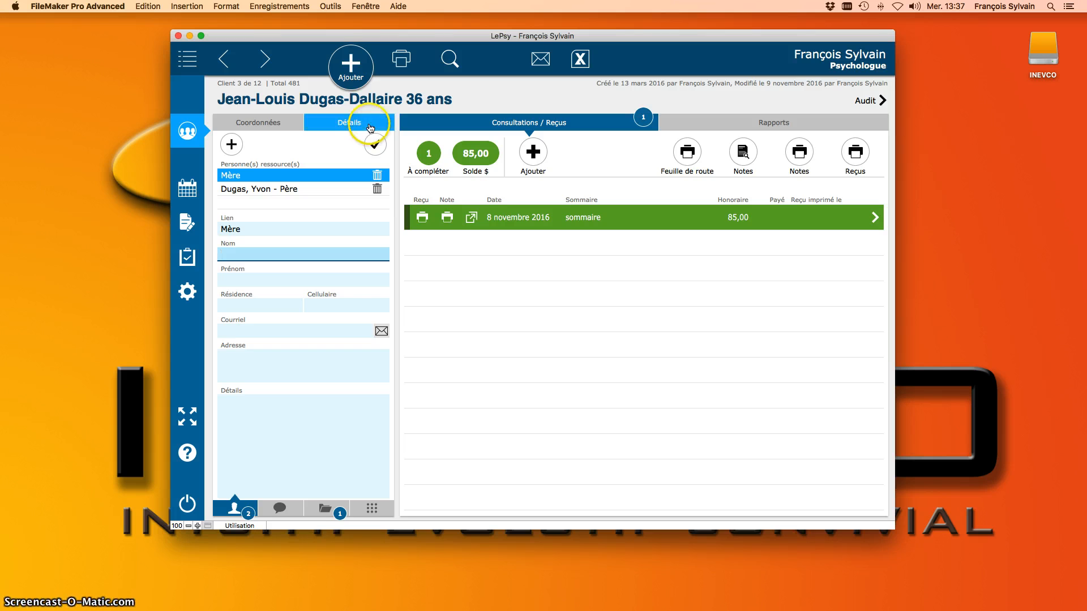
click(375, 143)
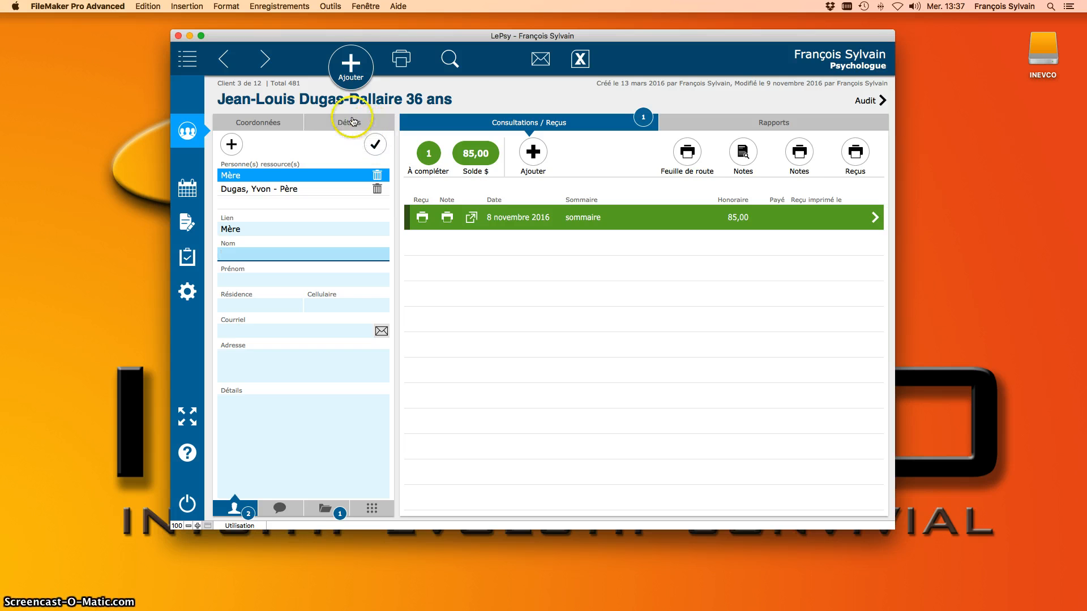
Step: Check the Détails section, then review the father's and mother's resource person entries
click(358, 124)
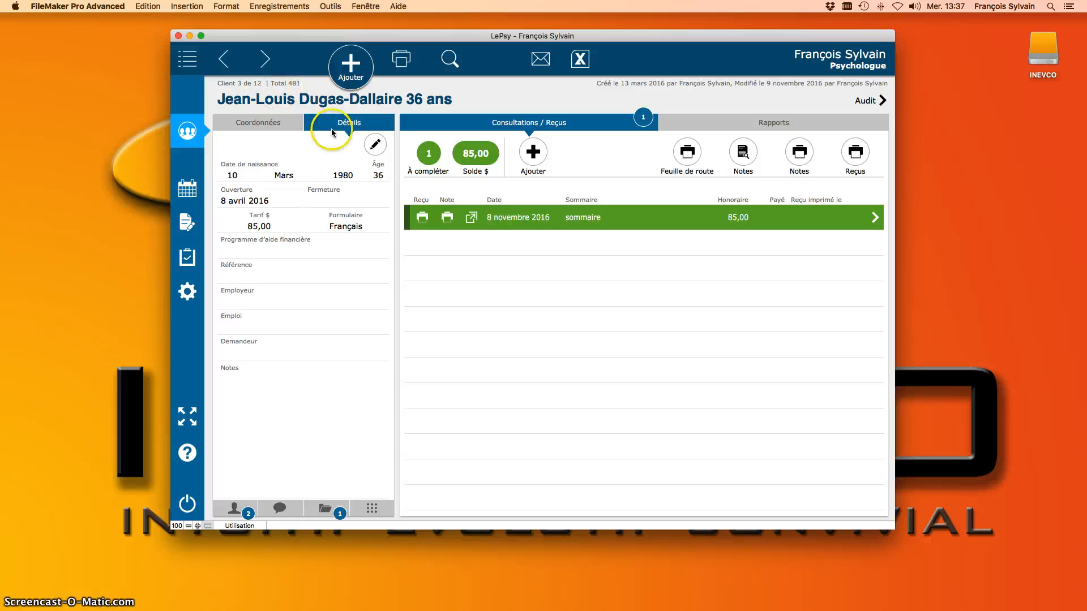
click(234, 510)
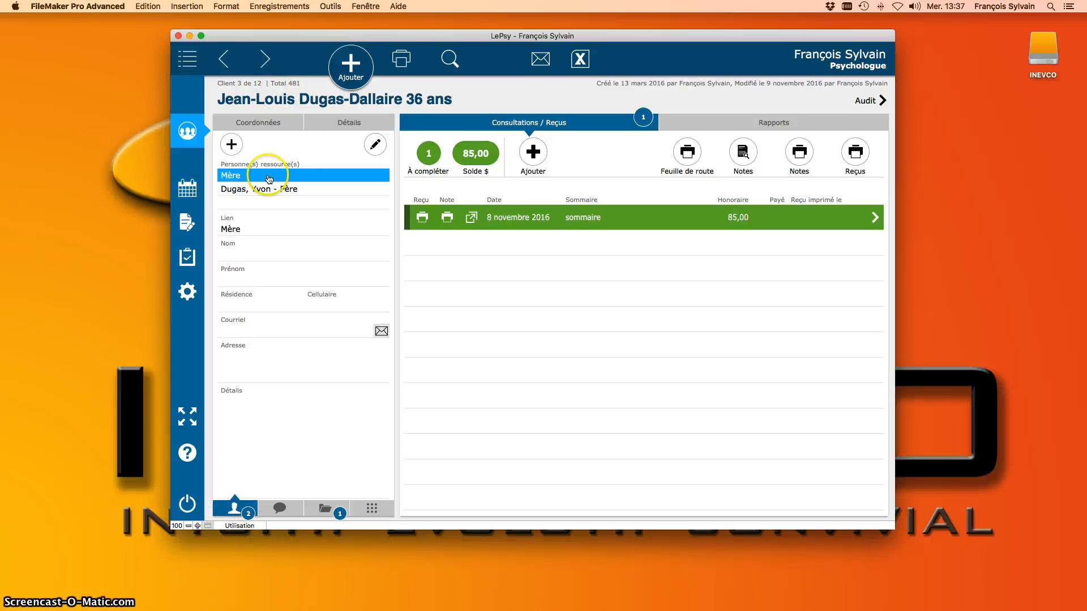
click(279, 189)
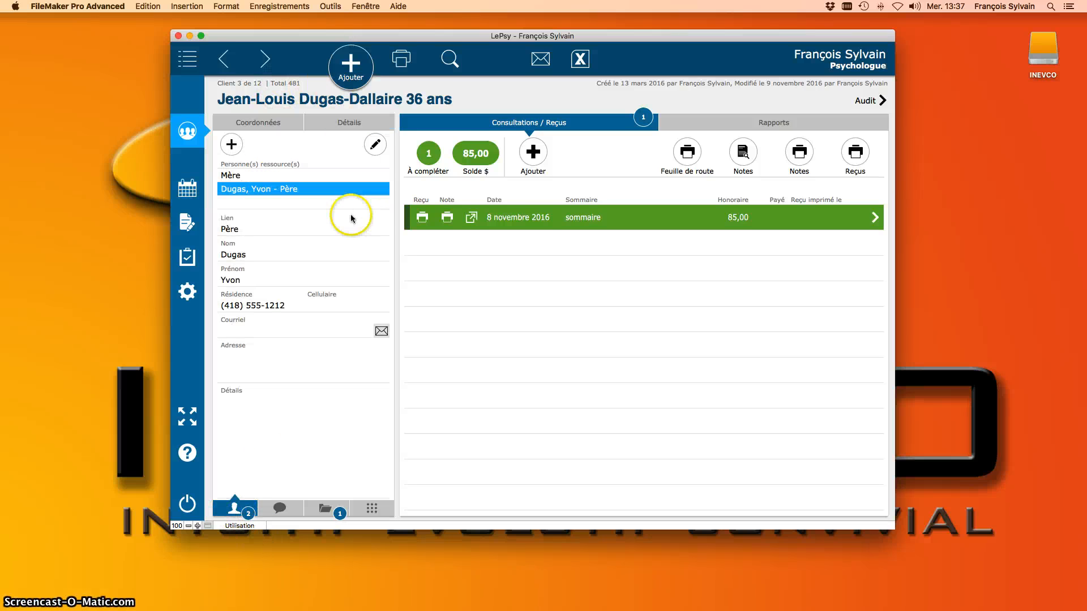
click(261, 176)
click(265, 188)
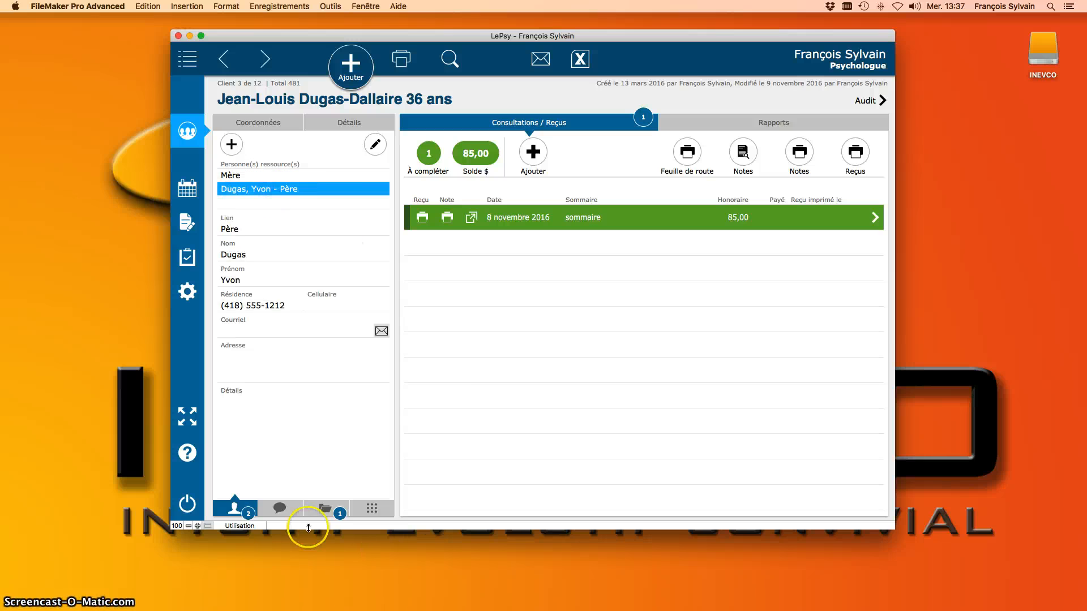
click(280, 508)
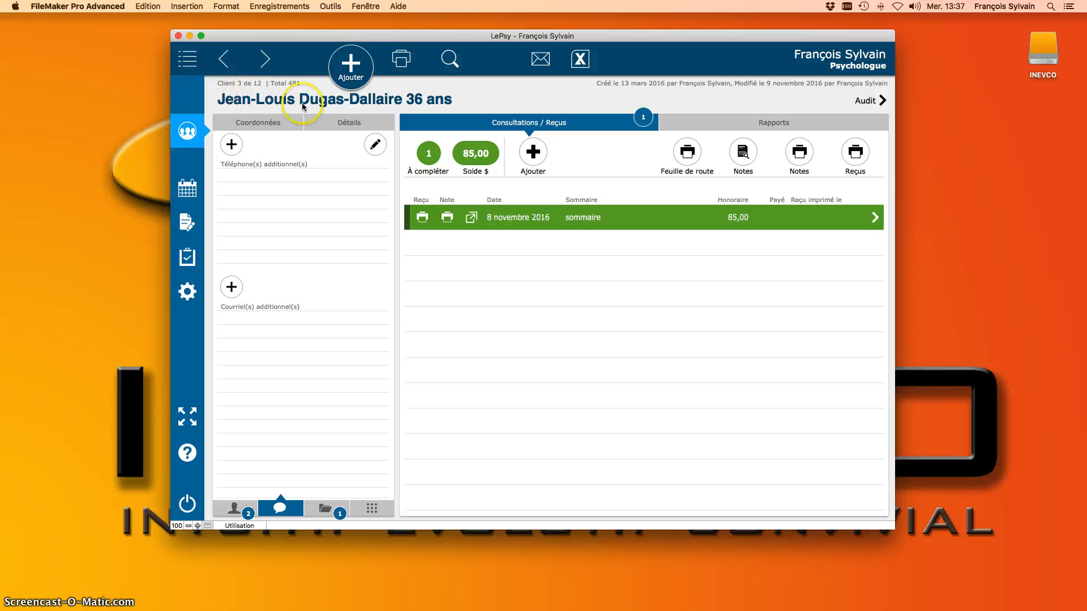
Step: Add an additional phone number for the client and set its type to Bureau
click(231, 144)
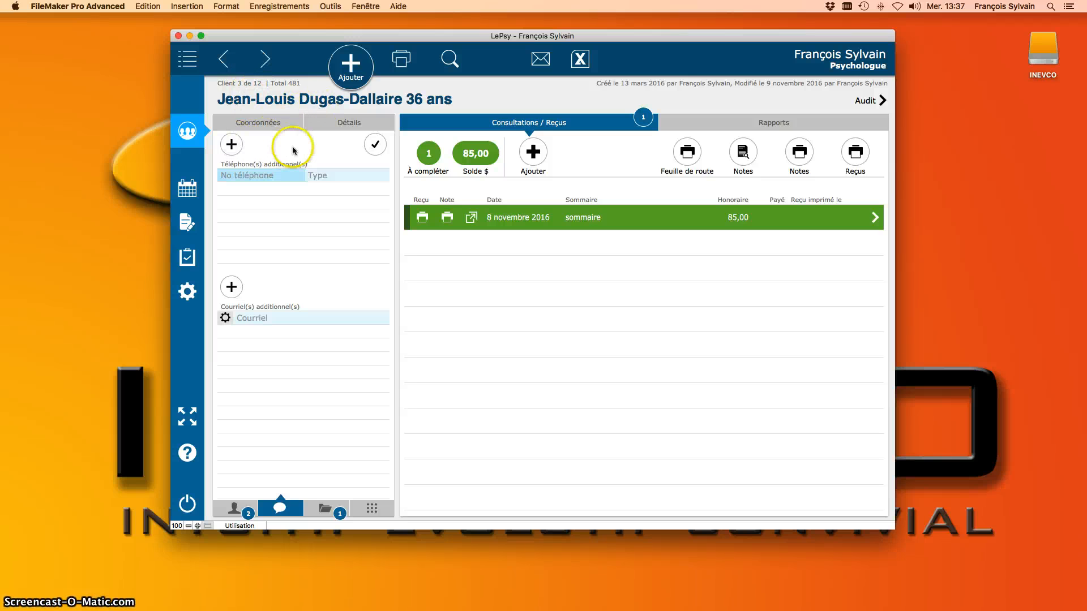
text(418)
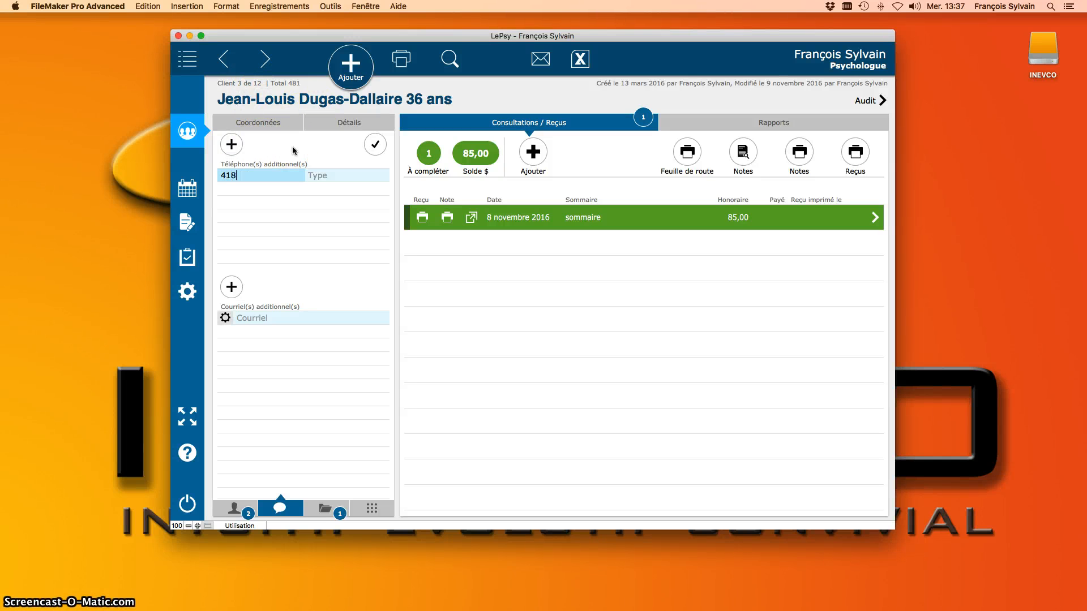
text() )
text(5)
text(55-1212)
key(Tab)
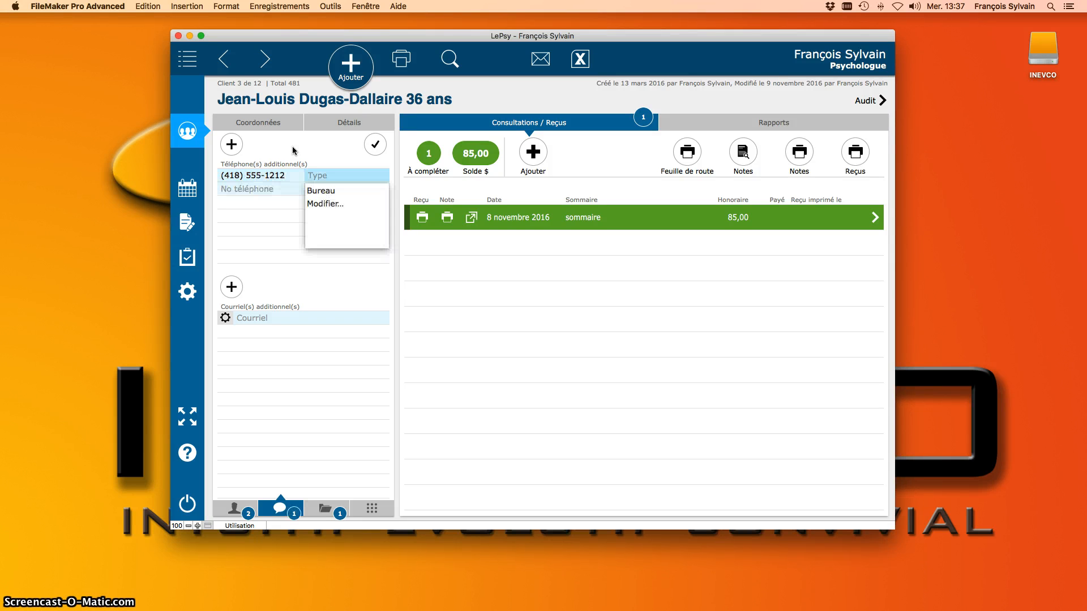
key(Down)
key(Return)
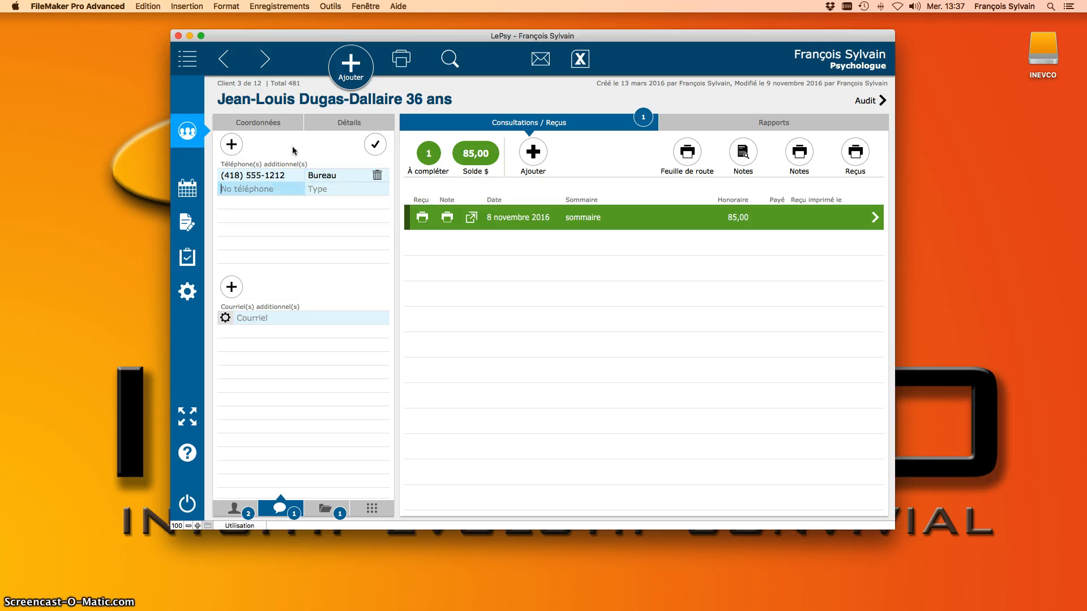
click(322, 175)
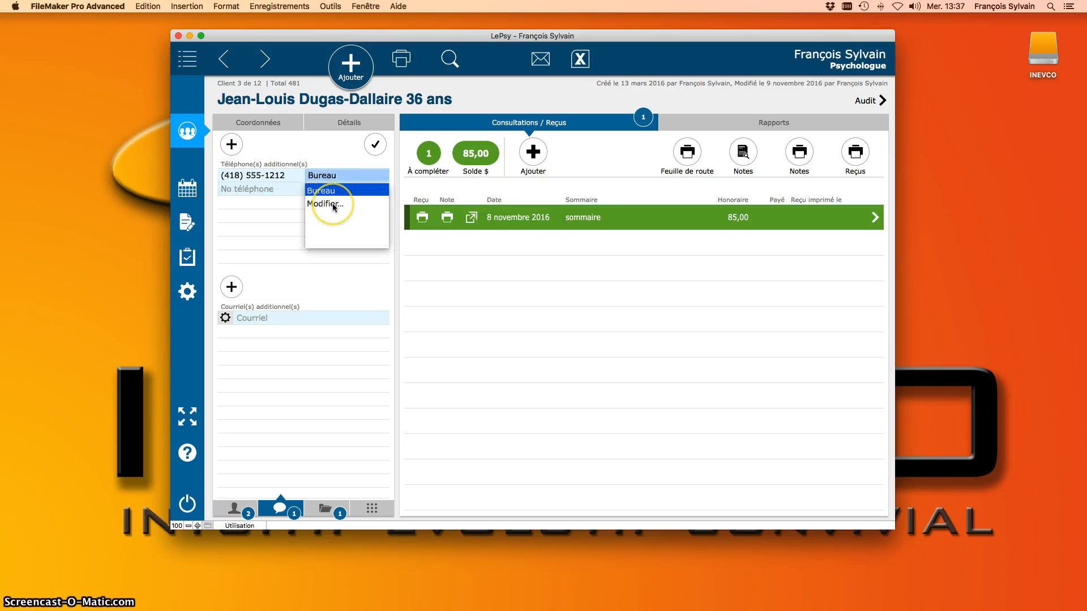
Step: Create Maison as a new phone type and assign it to the additional phone number
click(334, 205)
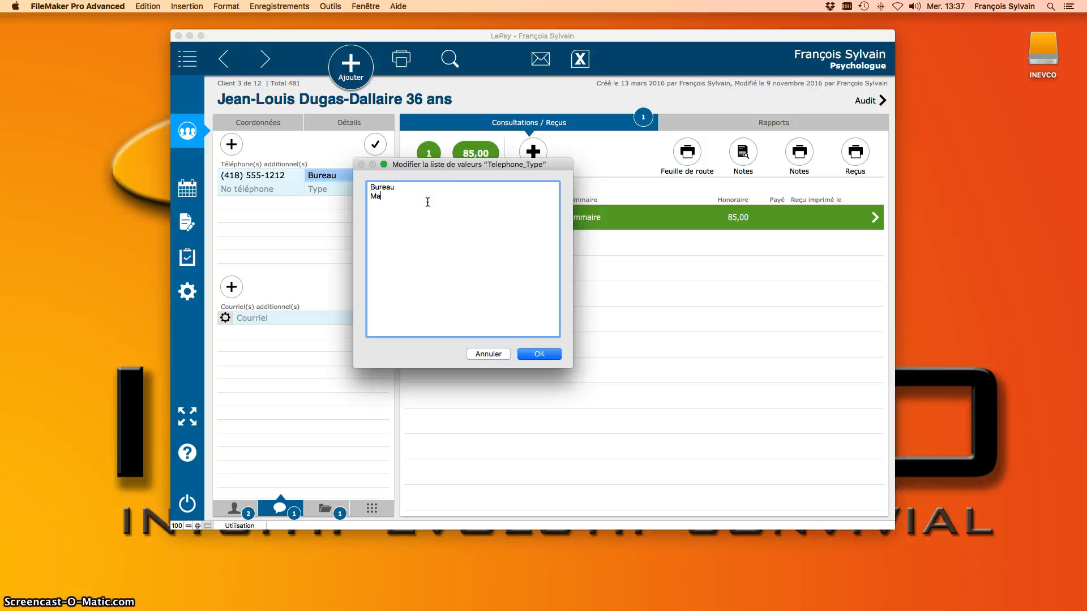
text(Maison)
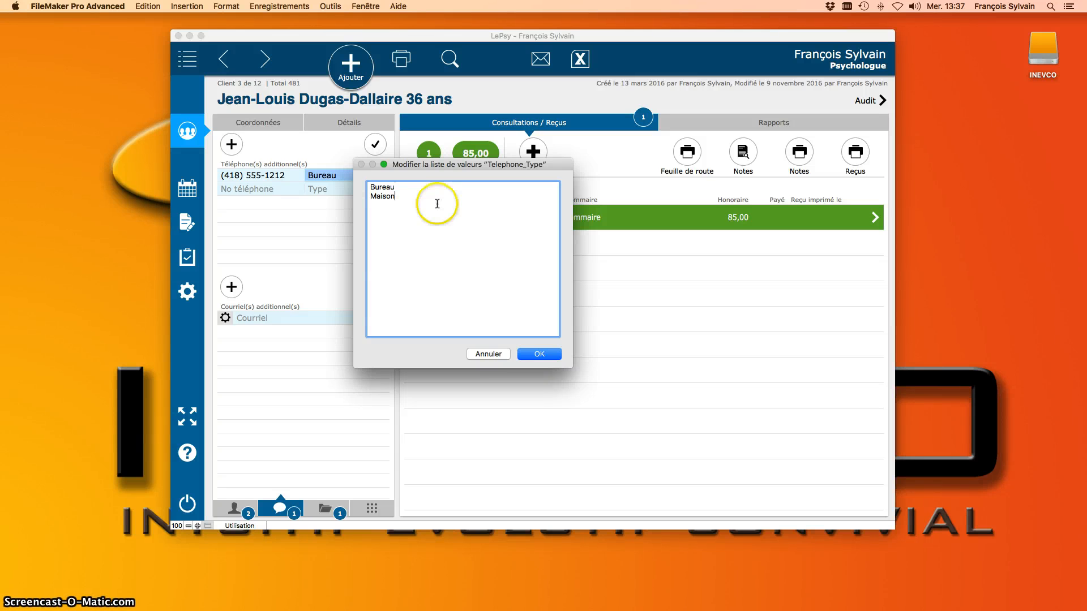
click(540, 354)
click(335, 175)
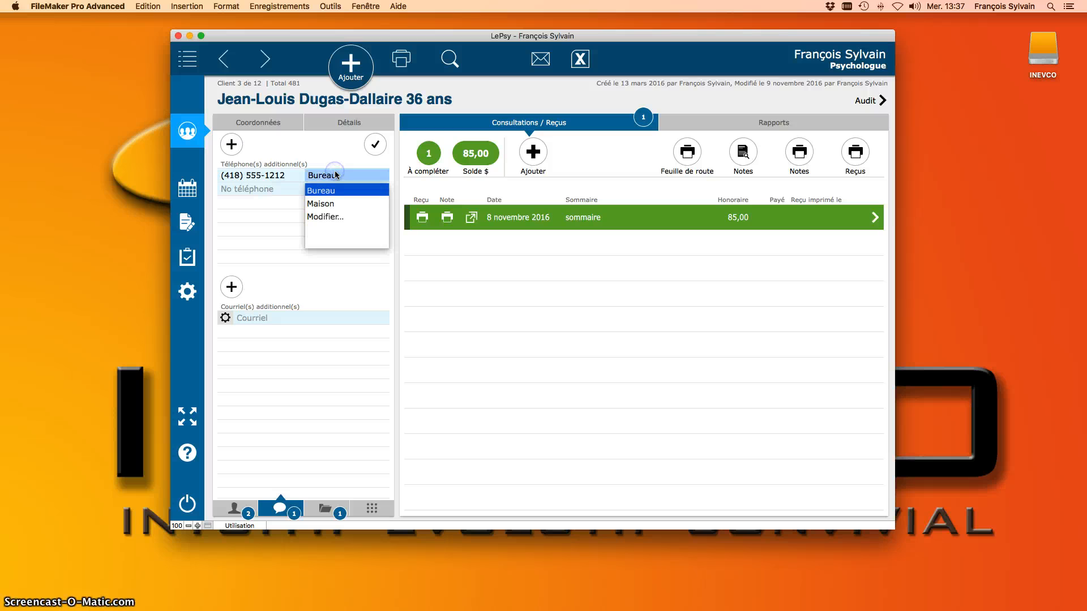
key(Down)
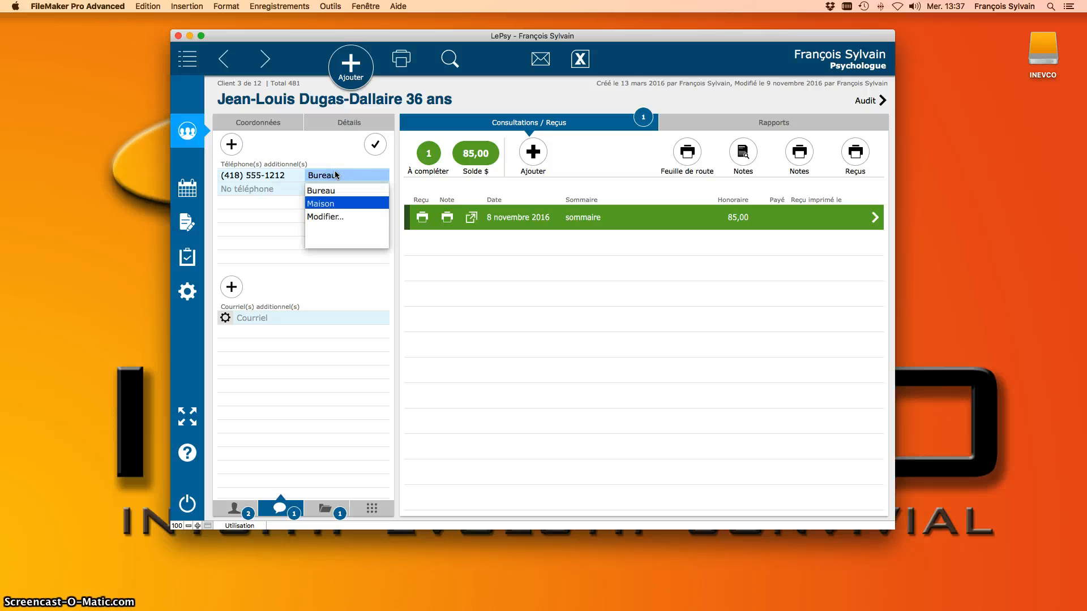
key(Return)
click(334, 148)
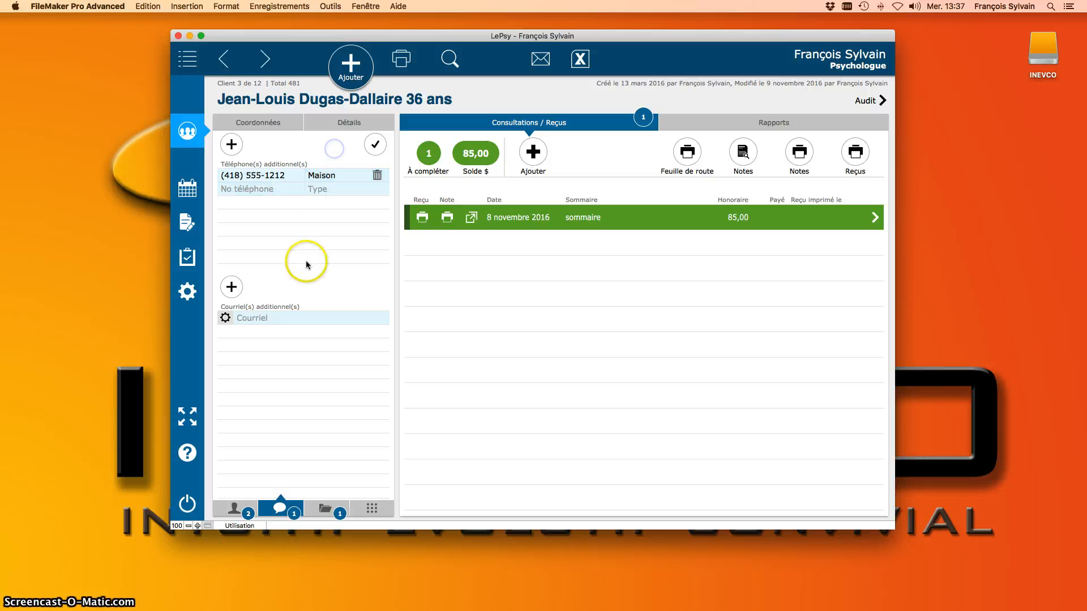
Step: Enter an additional e-mail address typed as Bureau and save the contact changes
click(288, 319)
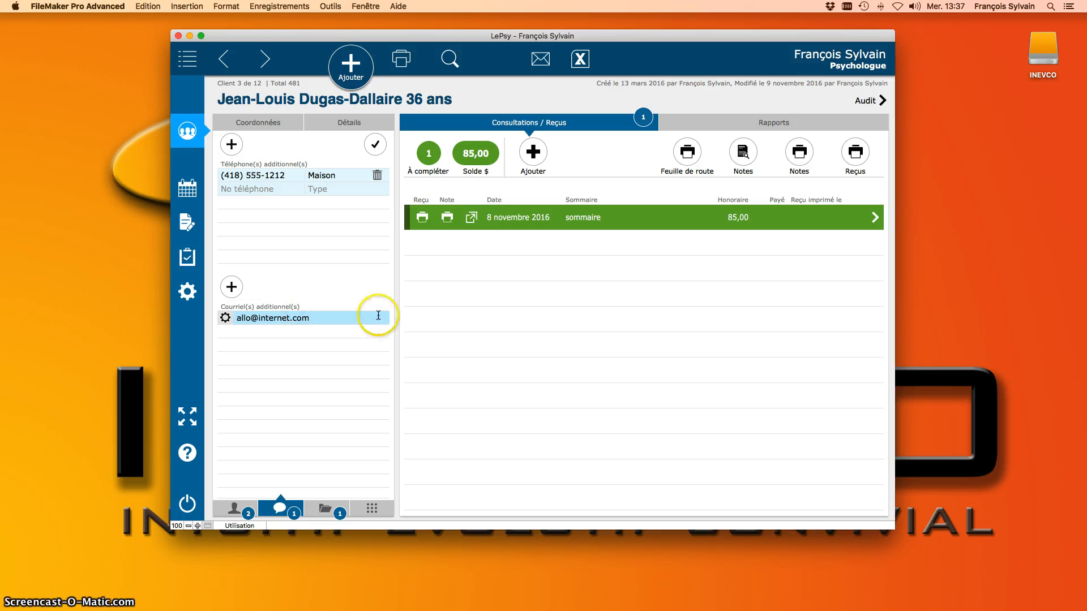
click(225, 318)
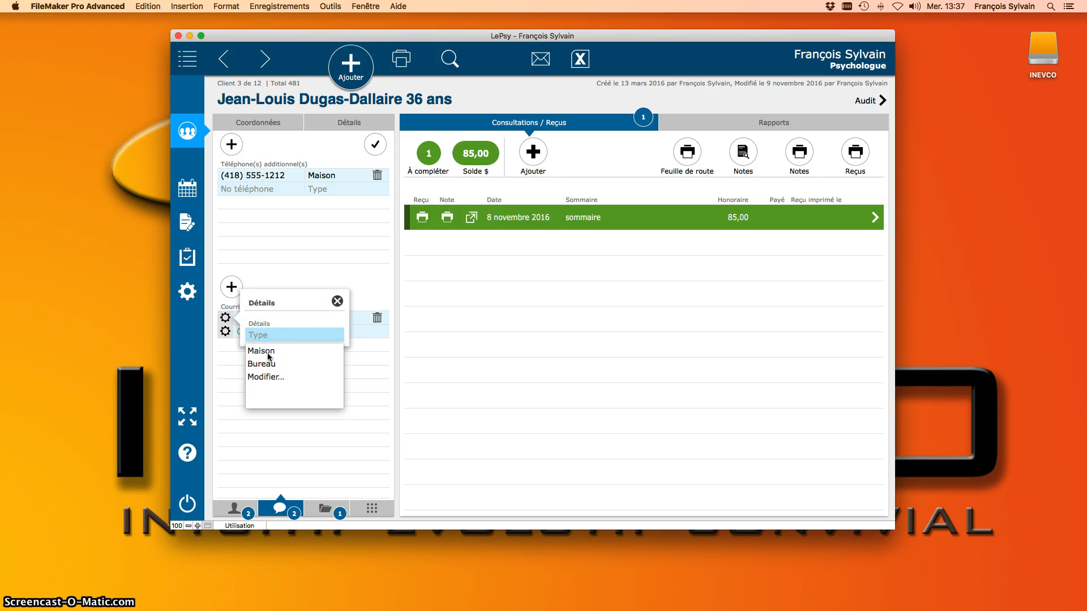
click(268, 355)
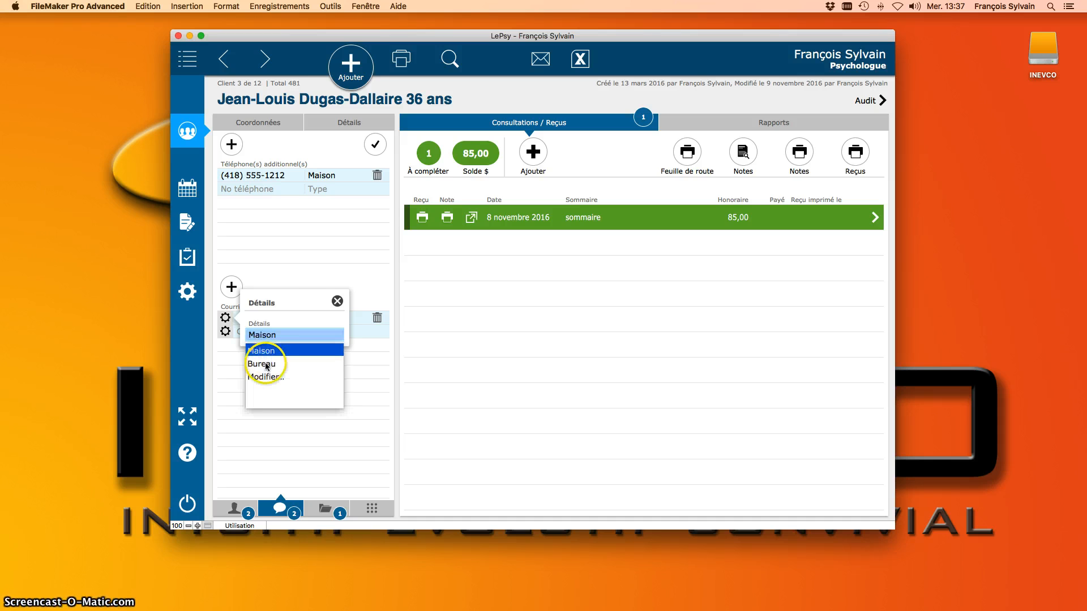
click(267, 366)
click(337, 300)
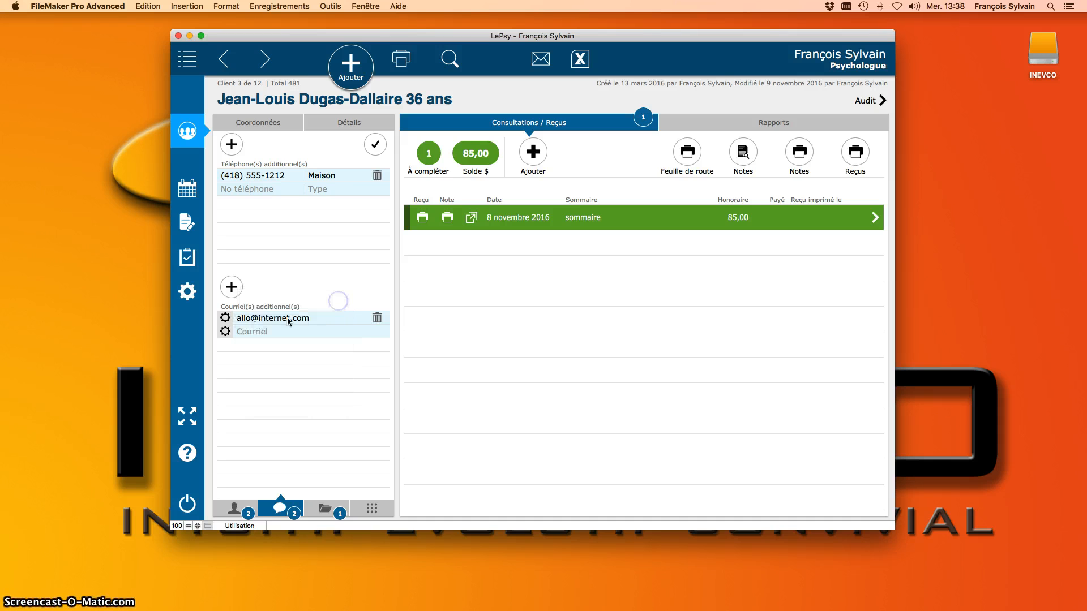
click(376, 145)
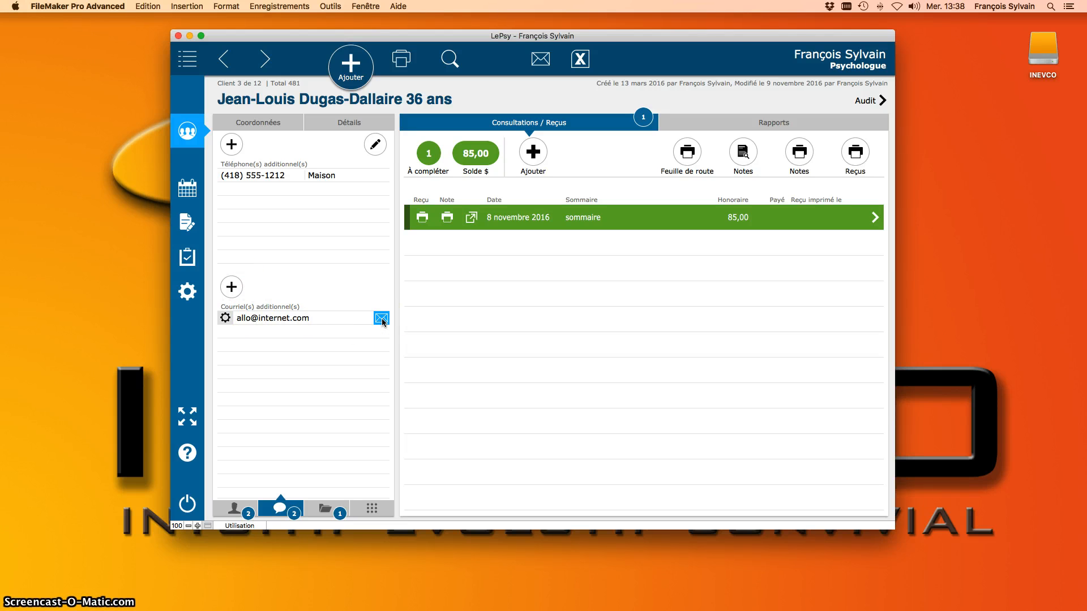
Step: Set the client's dossier to inactive and confirm the closure
click(326, 508)
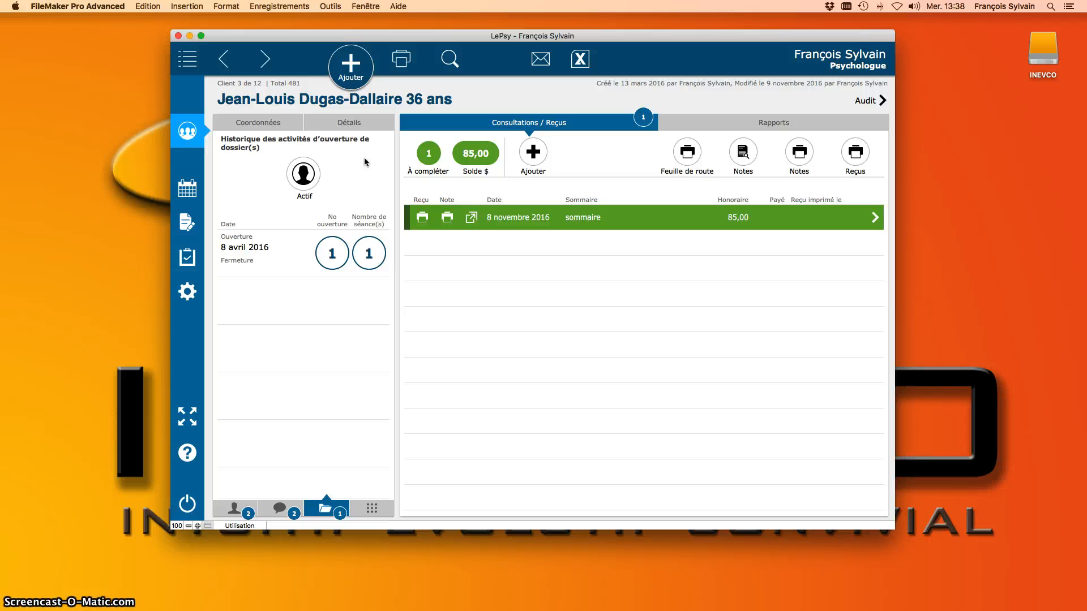
click(309, 178)
click(628, 416)
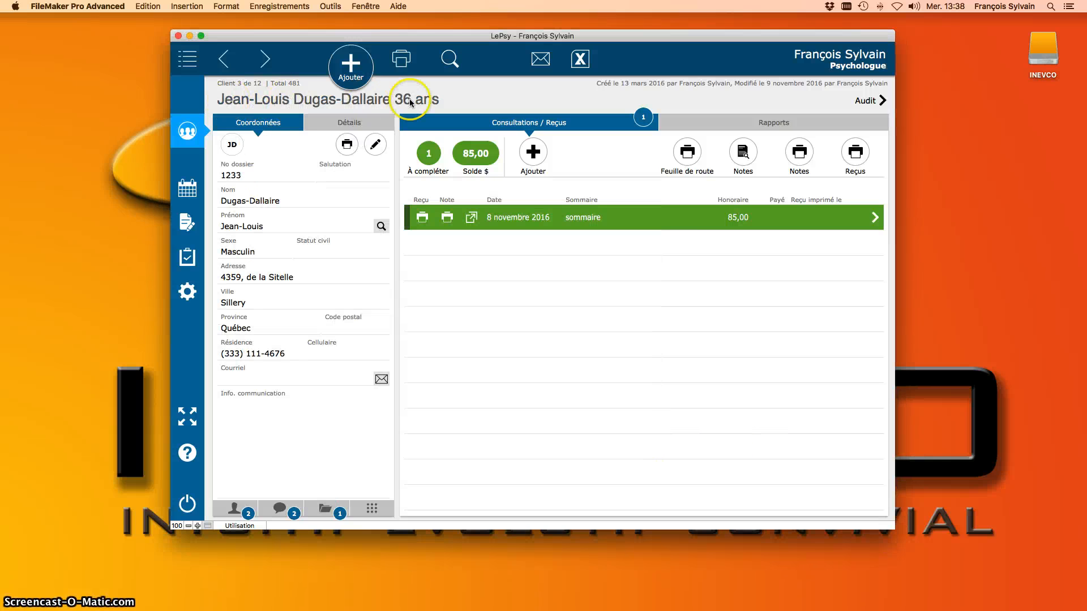
Step: Reopen the client's record from the full client list
click(192, 61)
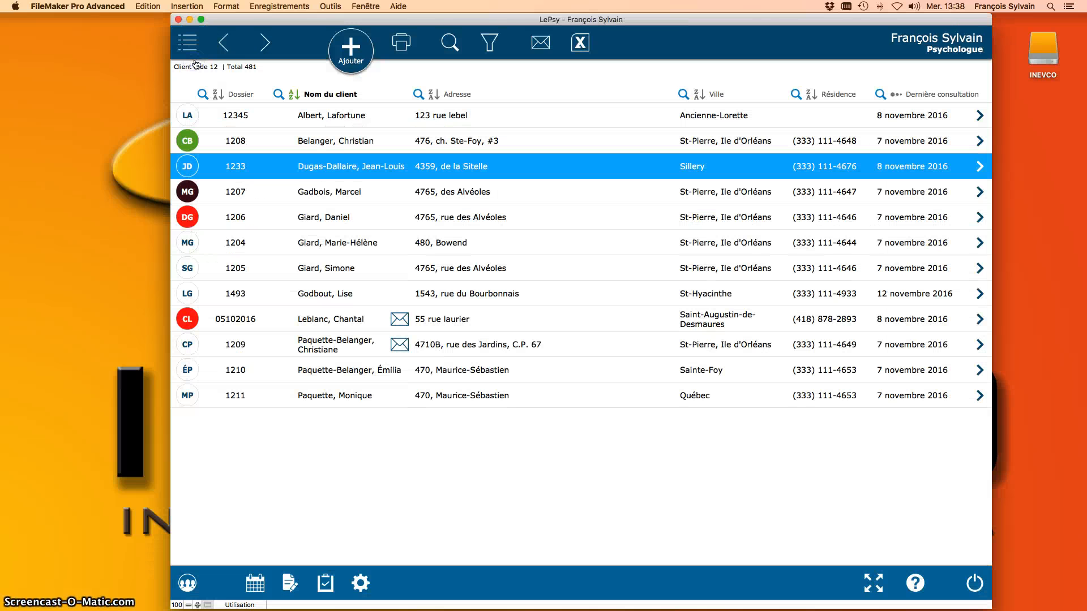
scroll(196, 65, down, 5)
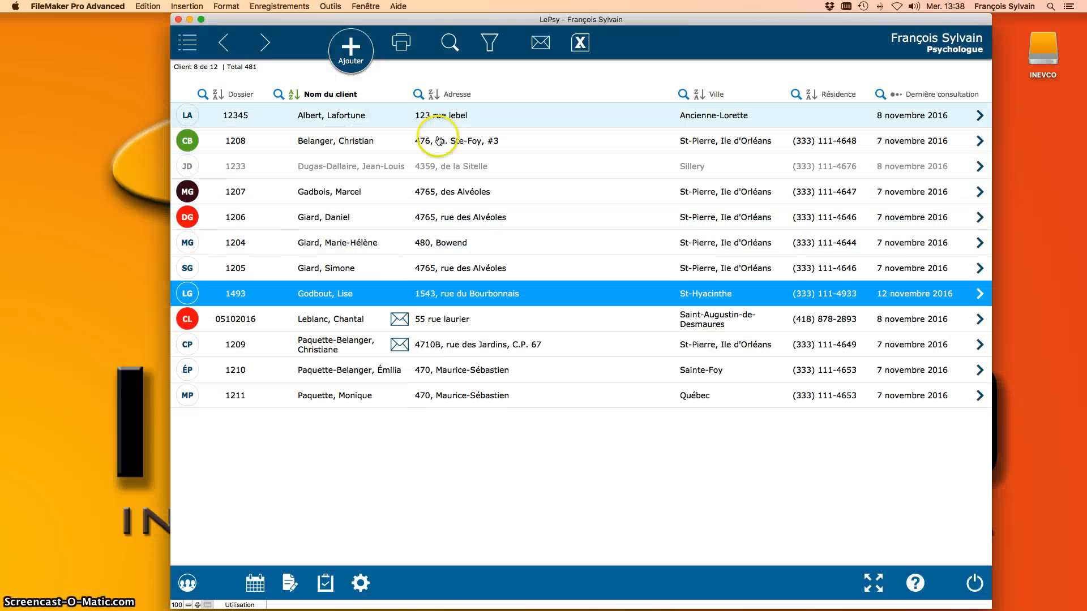
click(436, 164)
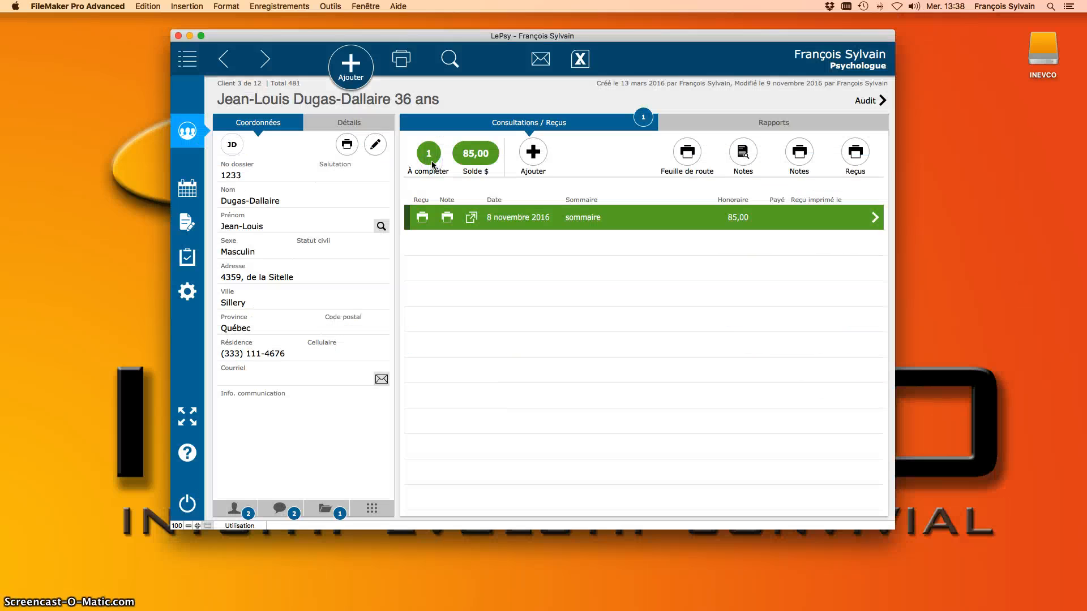
Step: Reactivate the dossier, check the new 9 novembre 2016 opening entry, and display the custom fields
click(325, 508)
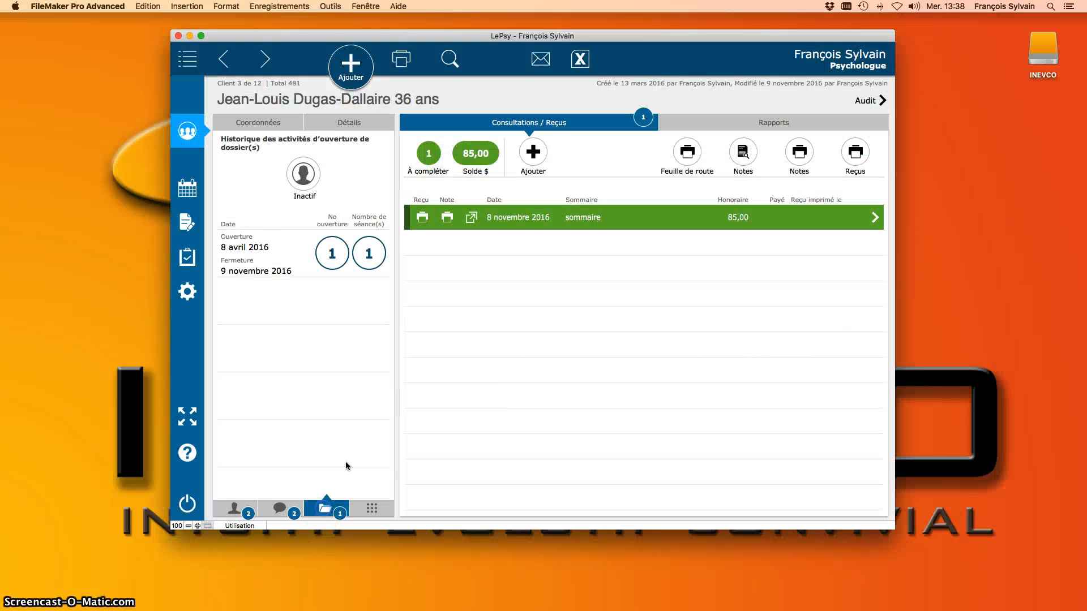
click(312, 164)
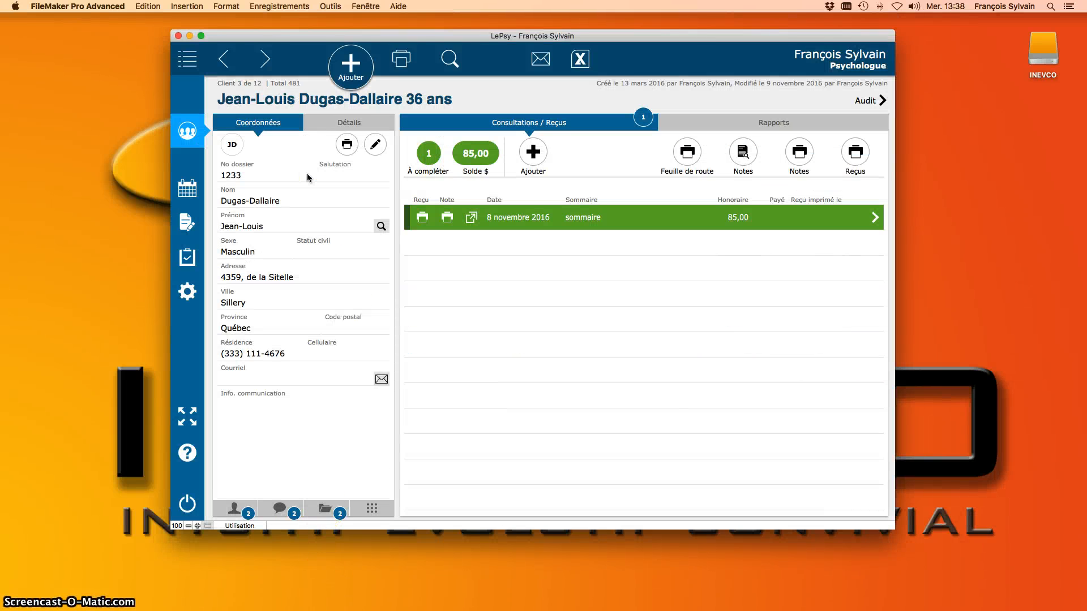
click(322, 503)
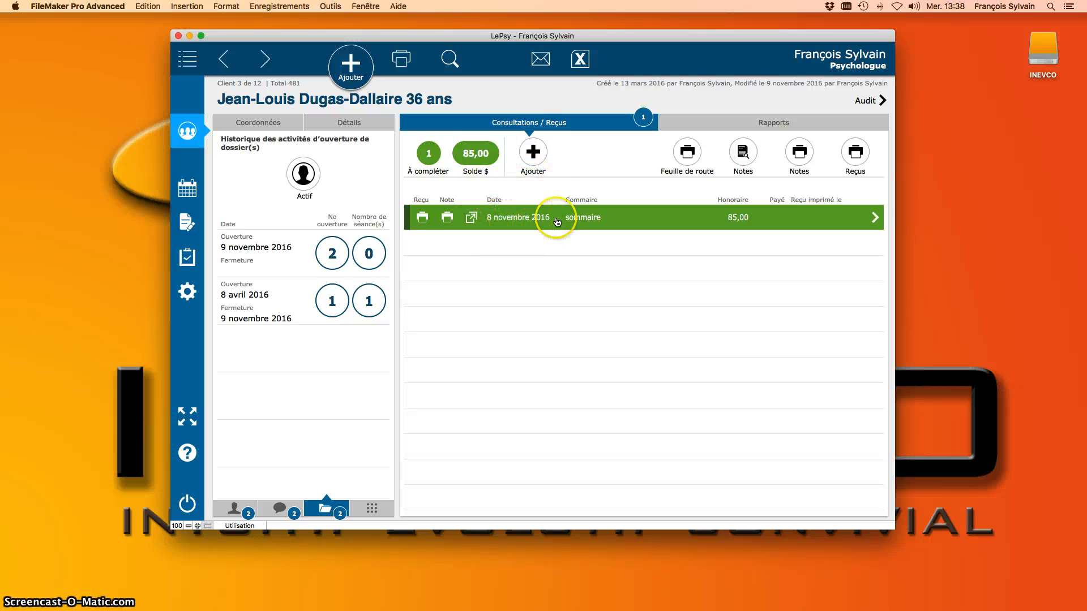
click(245, 248)
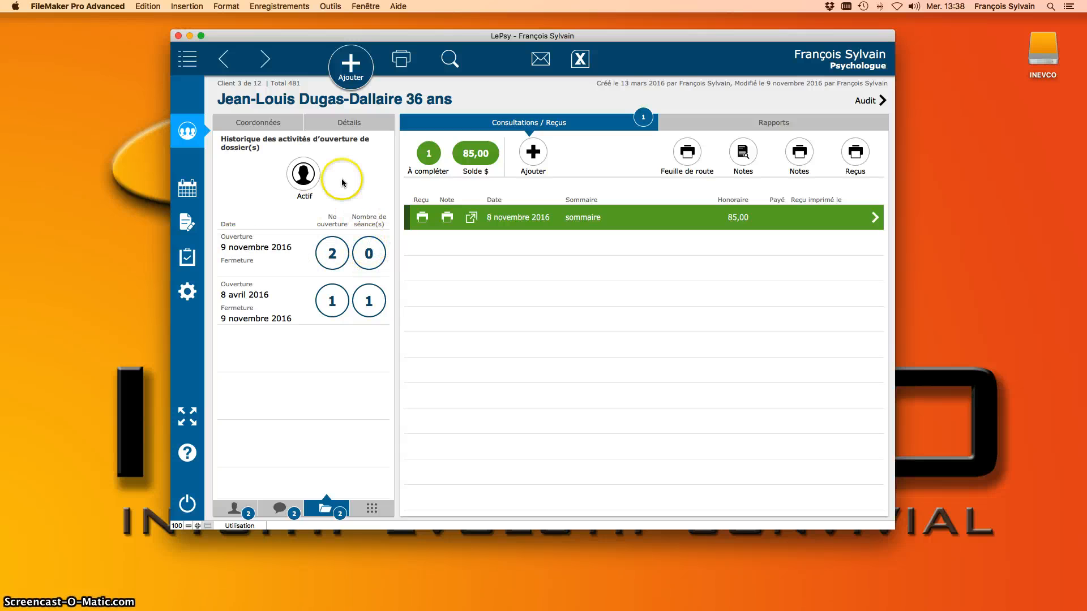
click(371, 508)
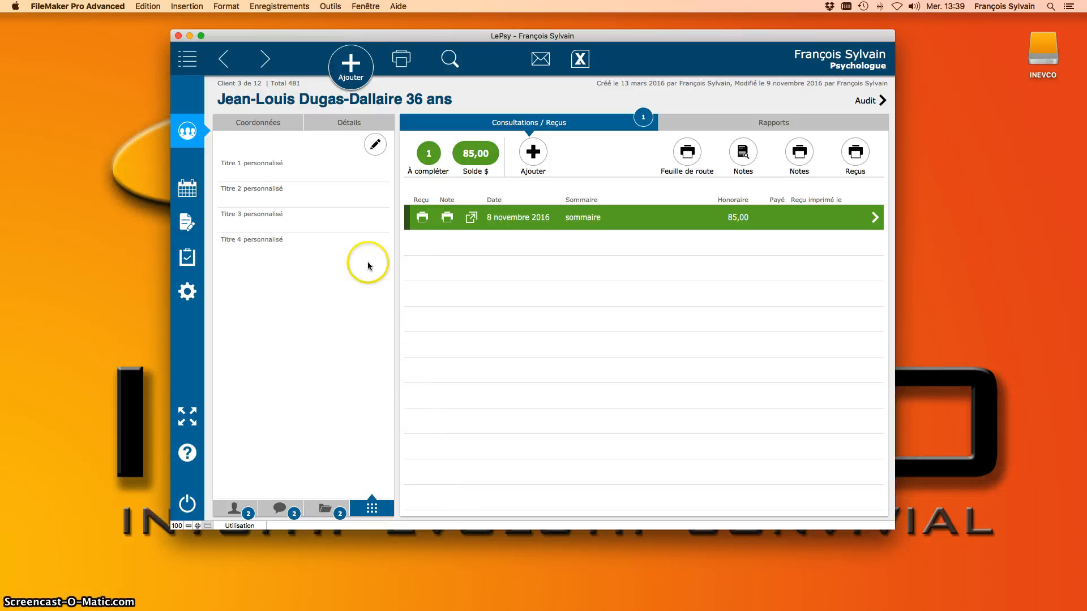
Step: Unlock the custom fields and step through Titre 1 to Titre 4 personnalisé, leaving them blank
click(374, 144)
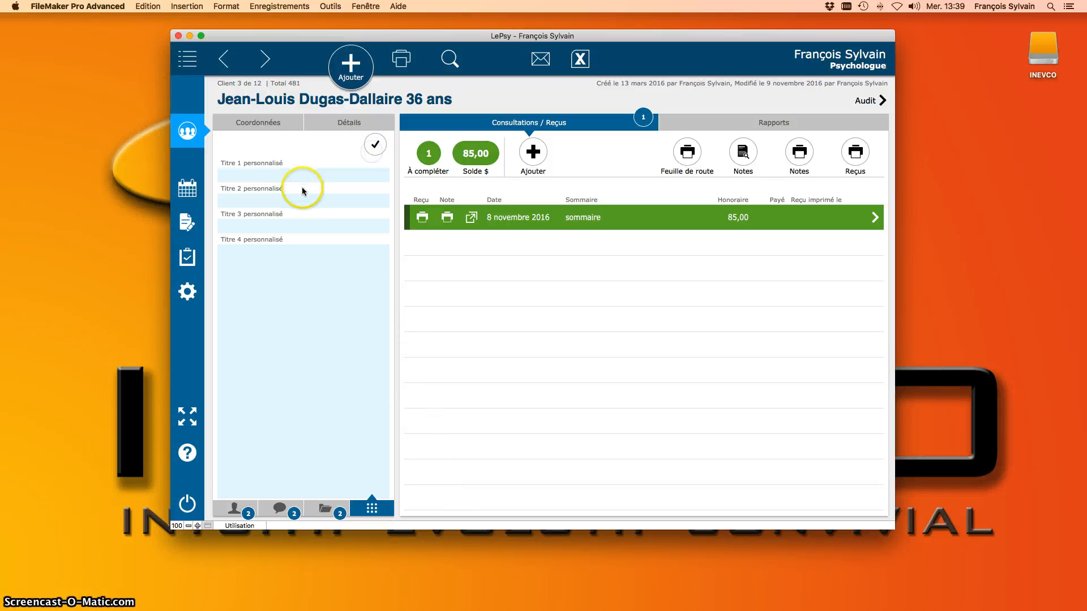
click(235, 176)
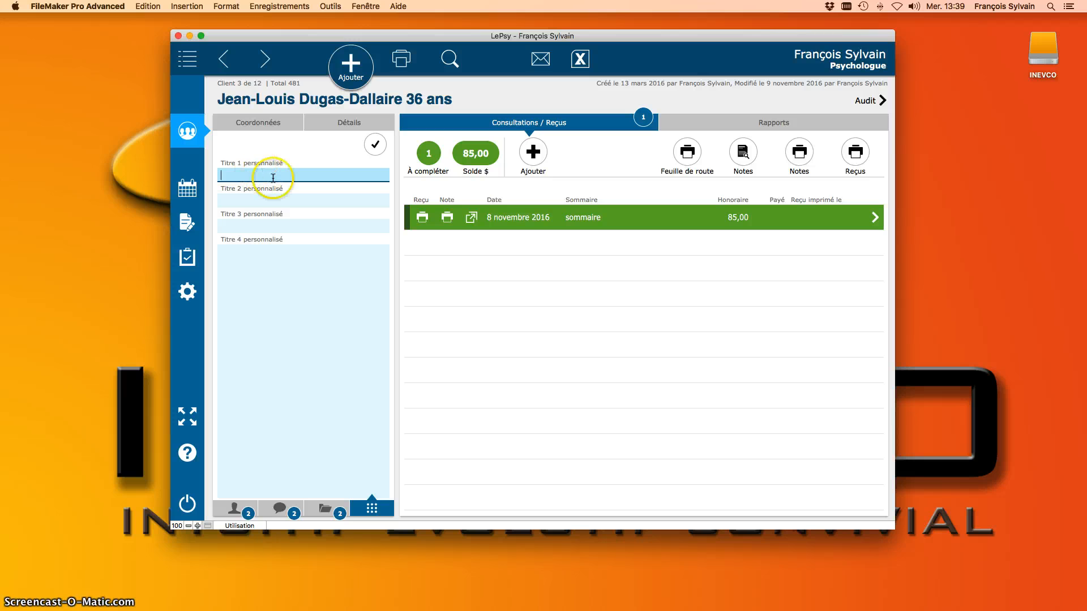
click(288, 200)
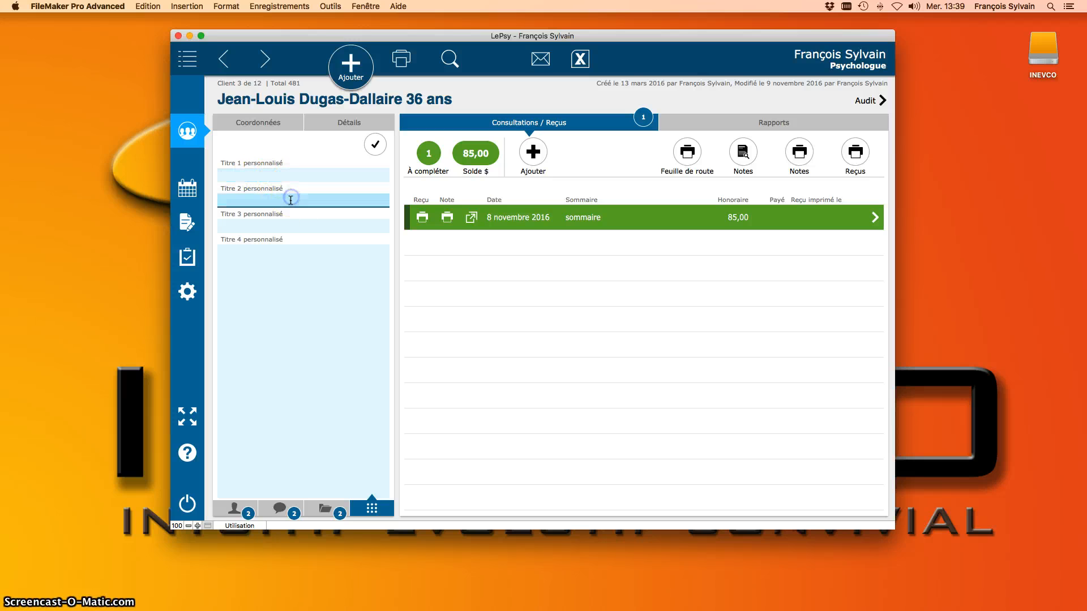
click(295, 226)
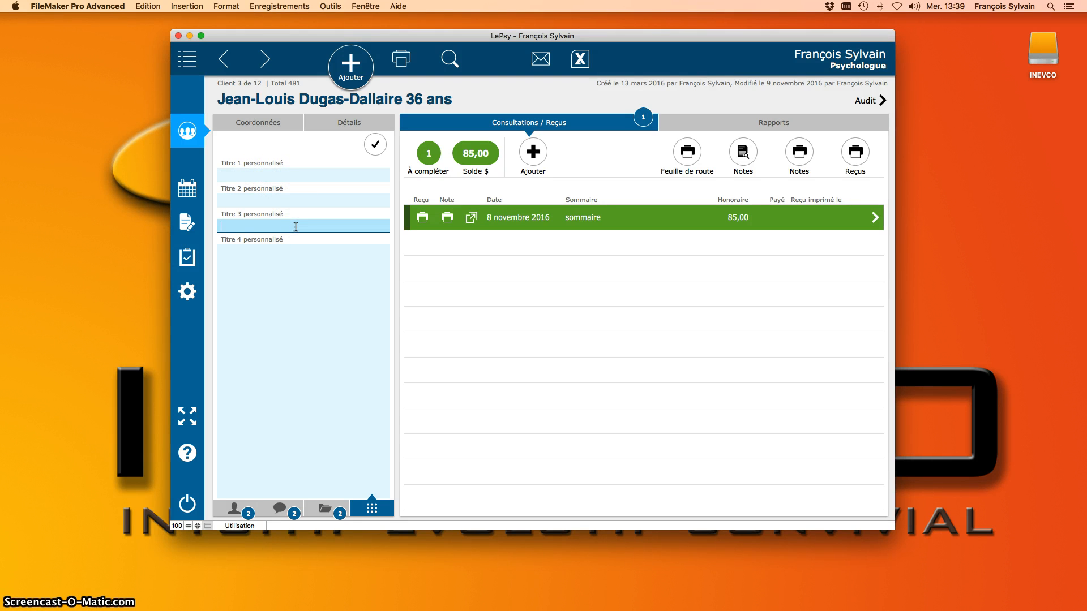
click(307, 174)
click(307, 200)
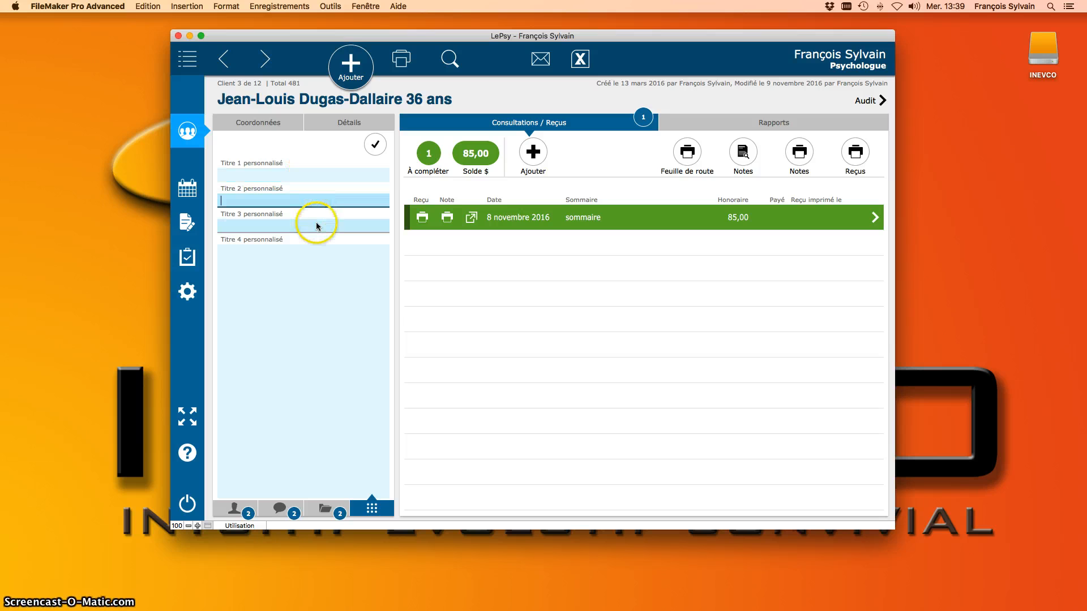
click(316, 226)
click(304, 275)
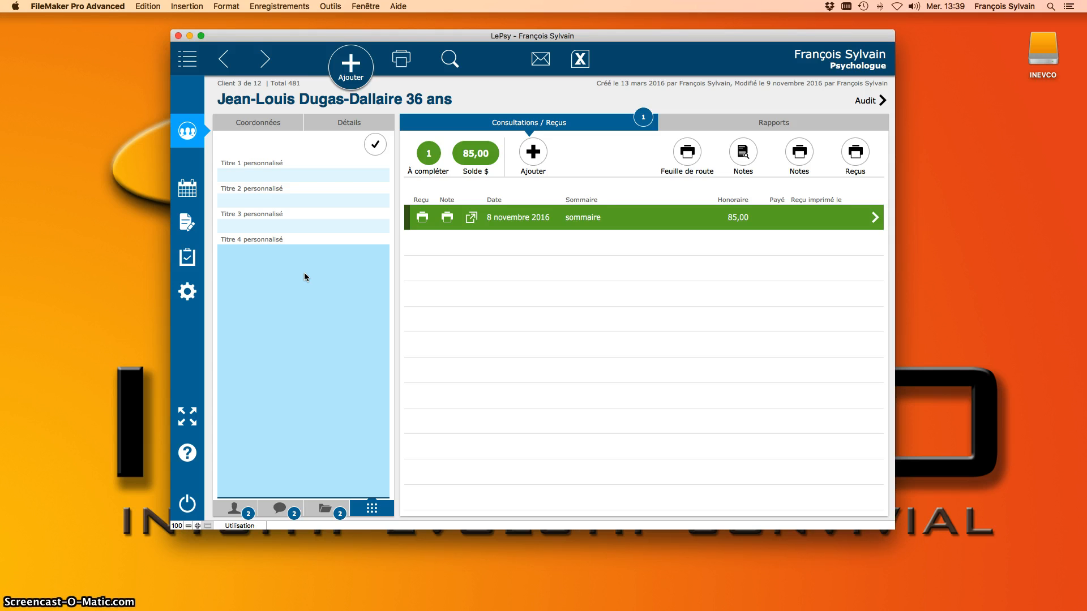
mouse_move(516, 609)
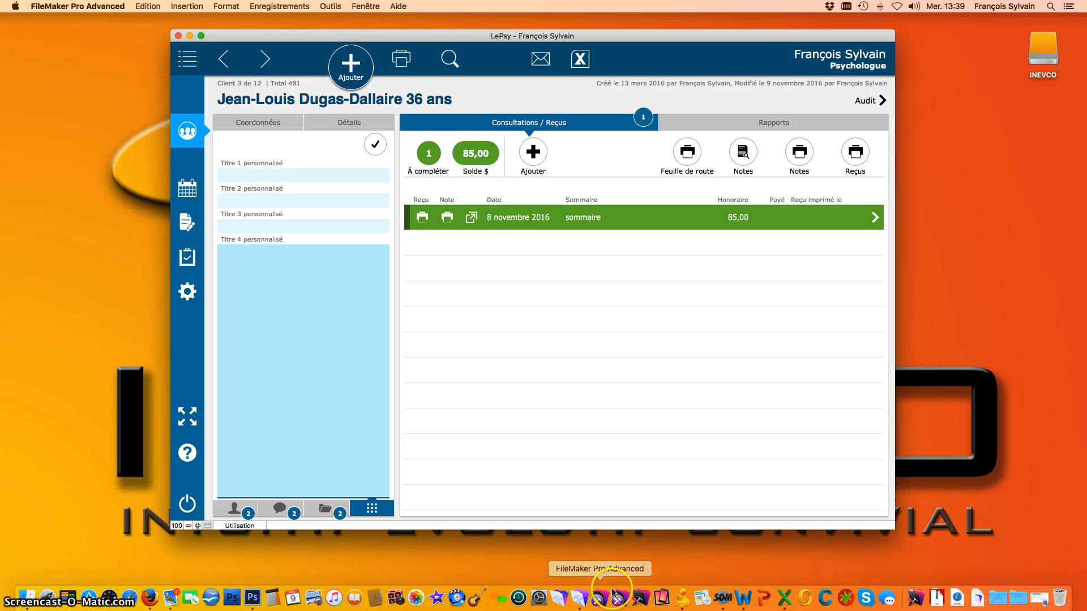